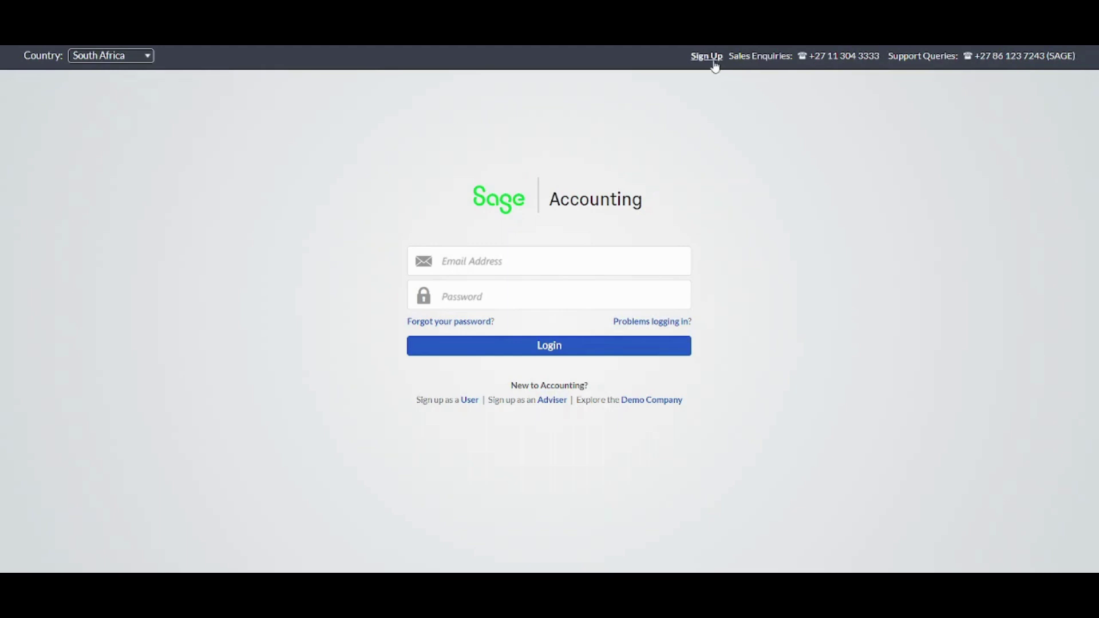
Log in with the autofilled saved email address and the account password
{"action": "left_click", "coordinate": [554, 267]}
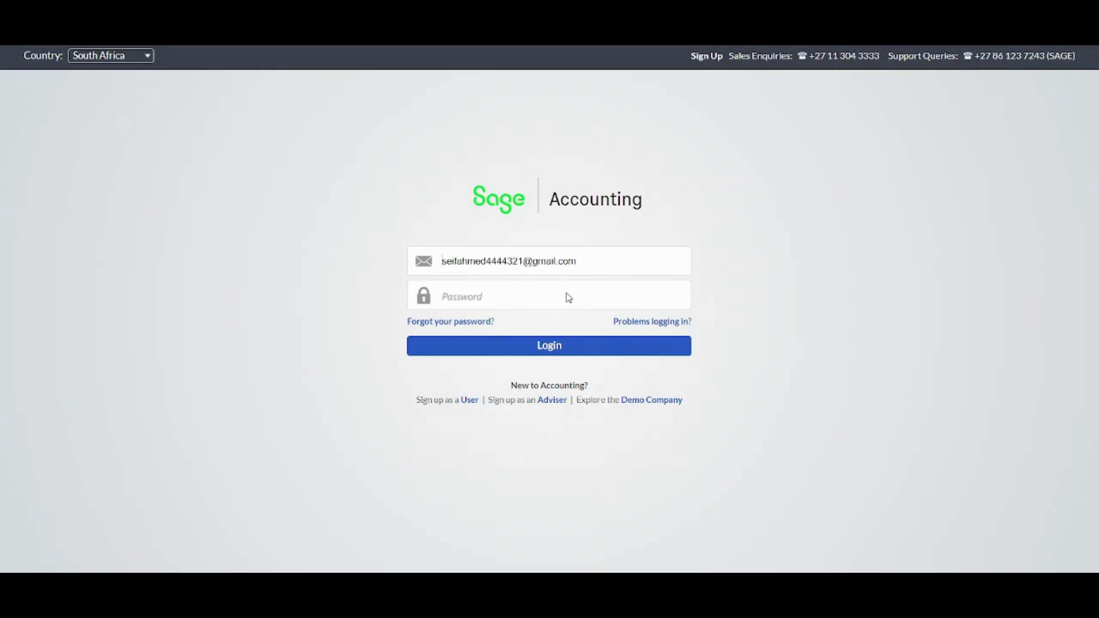
{"action": "left_click", "coordinate": [556, 295]}
{"action": "left_click", "coordinate": [518, 290]}
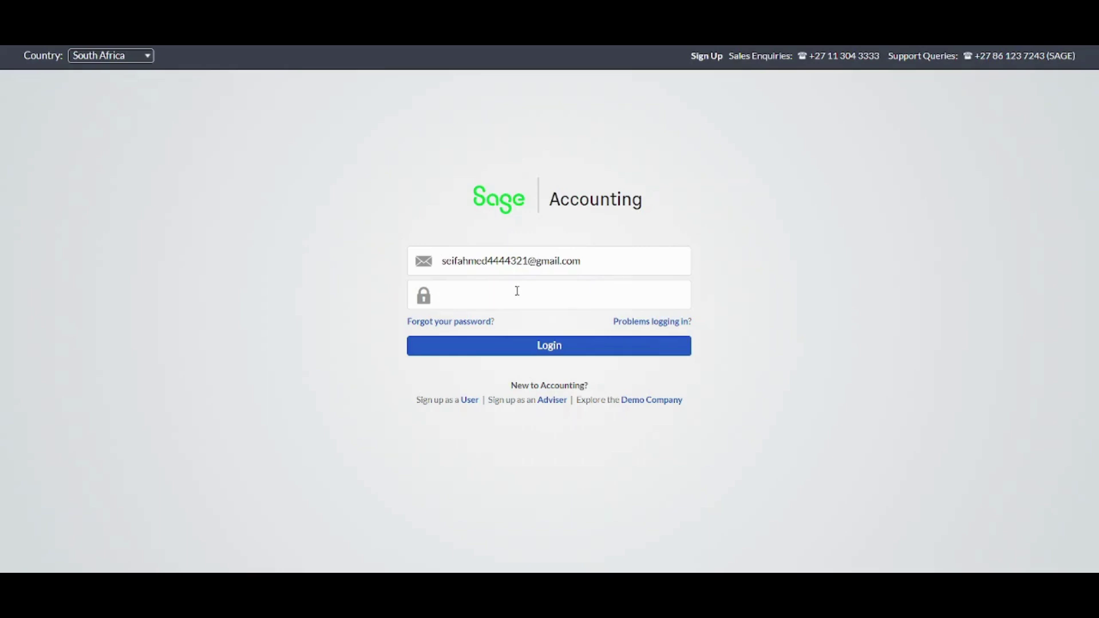
{"action": "type", "text": "•••••••••••••"}
{"action": "key", "text": "Return"}
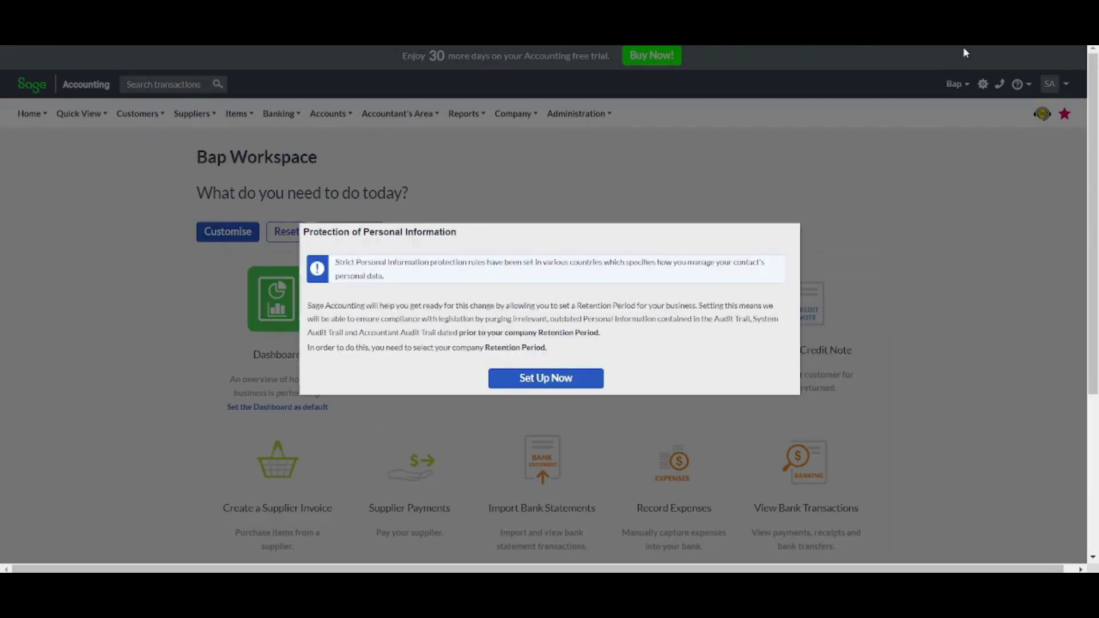
Choose Set Up Now on the Protection of Personal Information retention-period prompt
{"action": "left_click", "coordinate": [524, 379]}
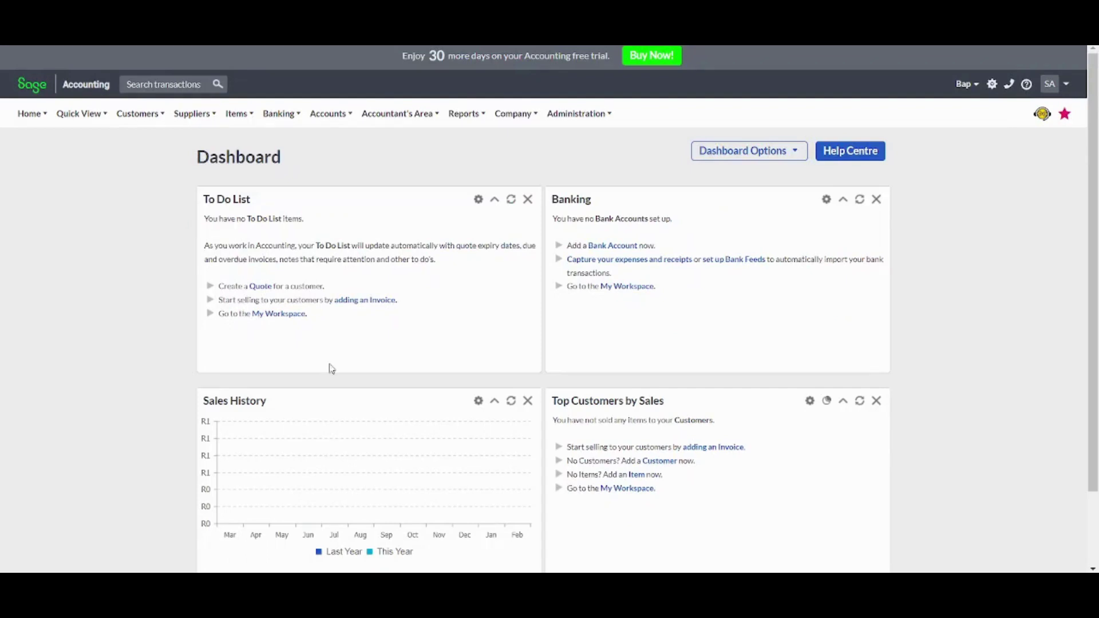
{"action": "mouse_move", "coordinate": [42, 118]}
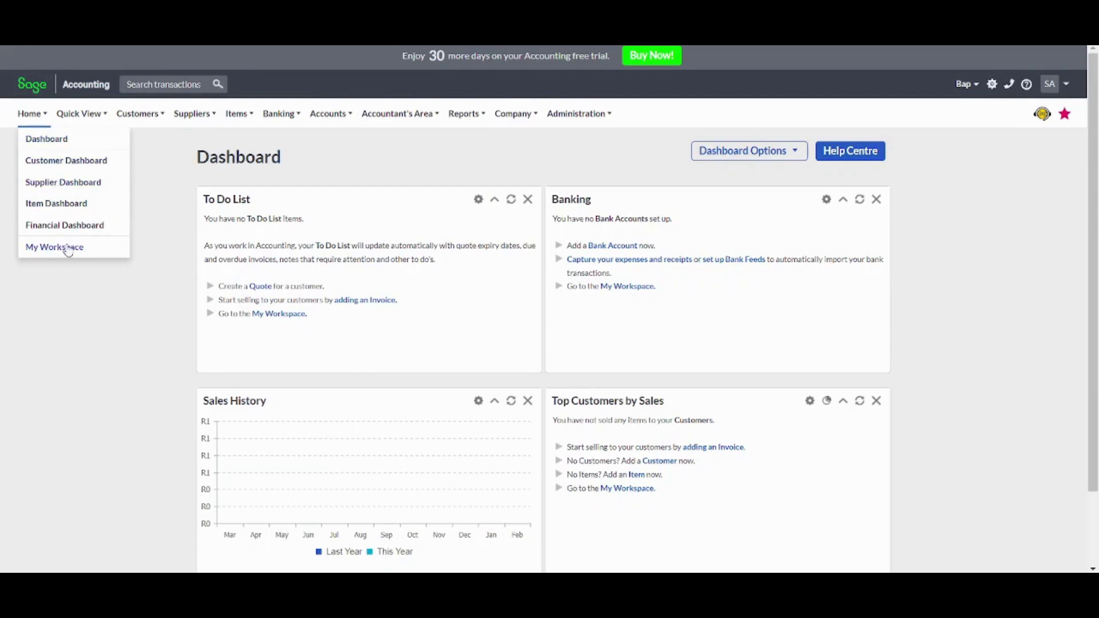
{"action": "scroll", "coordinate": [77, 465], "scroll_direction": "down", "scroll_amount": 1}
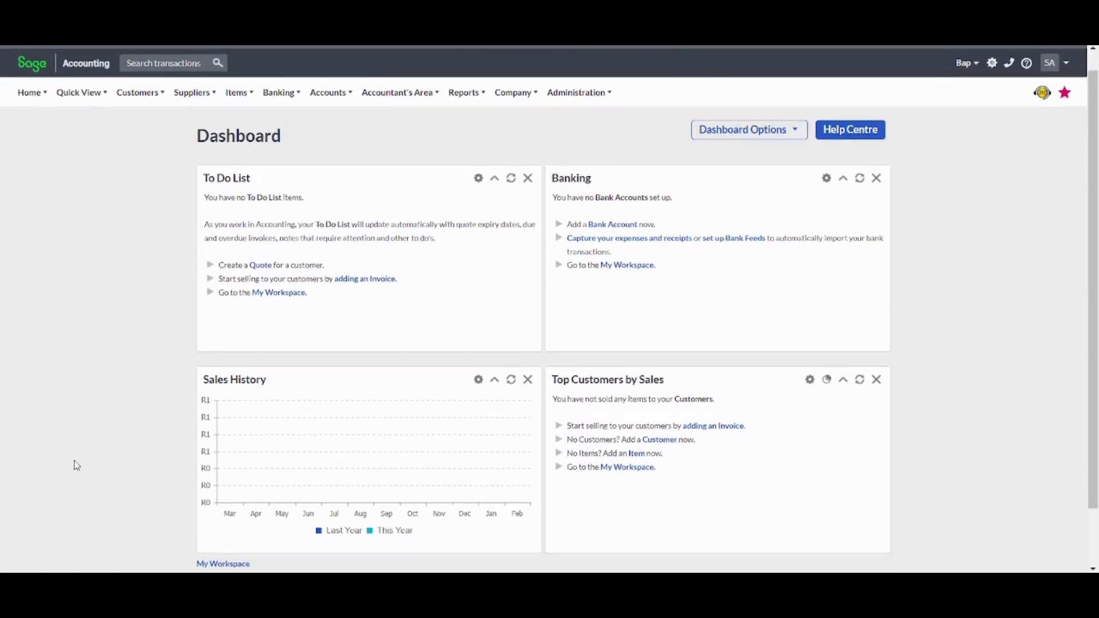
{"action": "scroll", "coordinate": [76, 465], "scroll_direction": "down", "scroll_amount": 2}
{"action": "scroll", "coordinate": [76, 466], "scroll_direction": "up", "scroll_amount": 2}
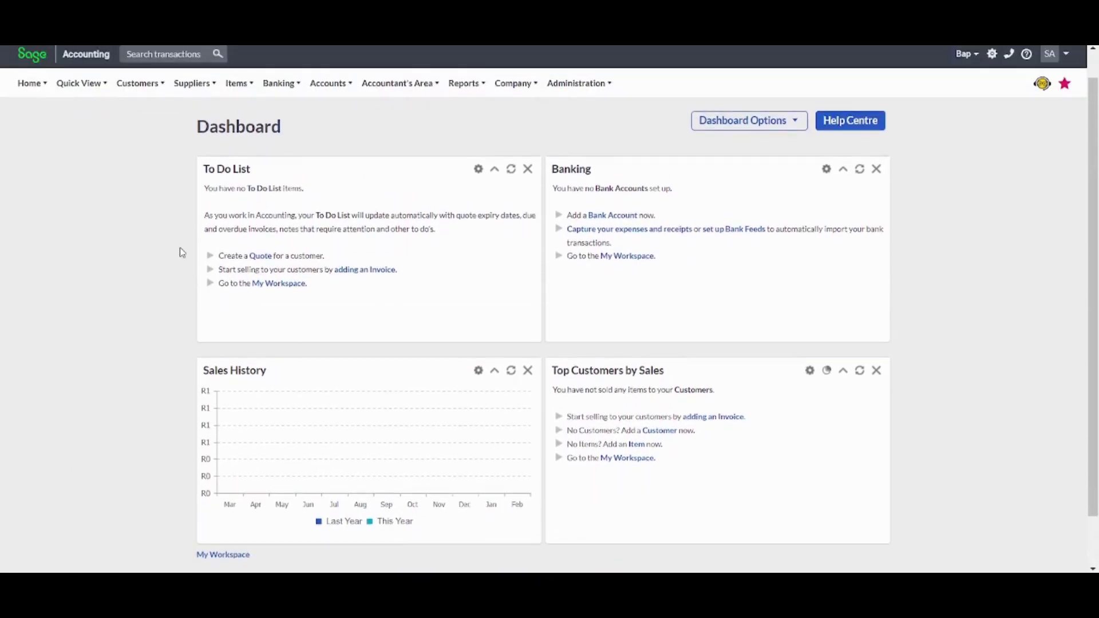
{"action": "left_click", "coordinate": [726, 122]}
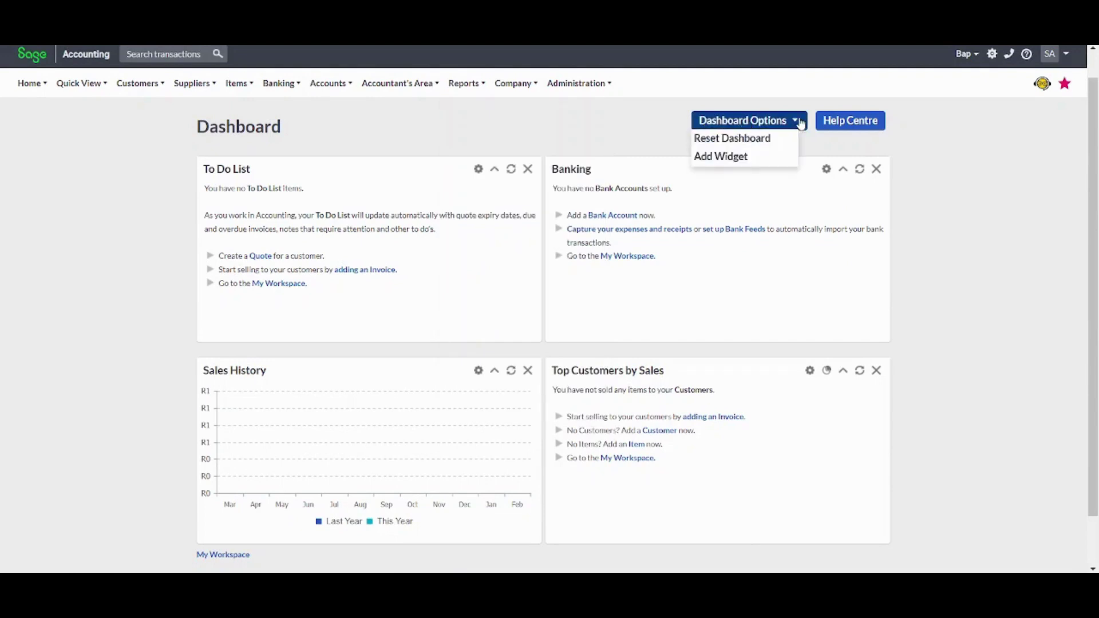
{"action": "left_click", "coordinate": [731, 156]}
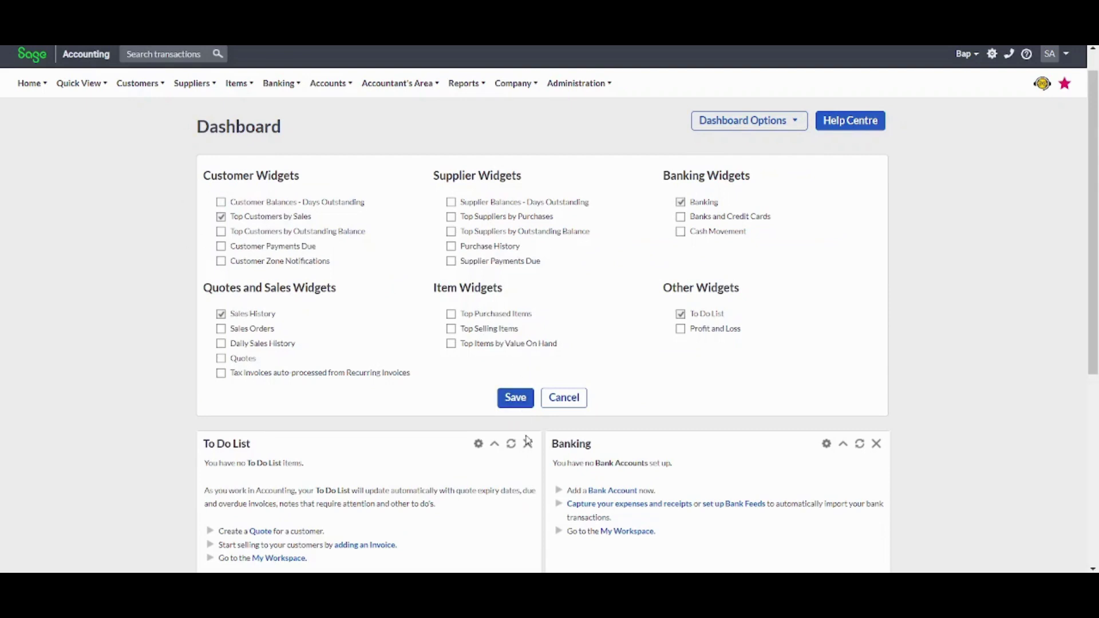
{"action": "left_click", "coordinate": [568, 405]}
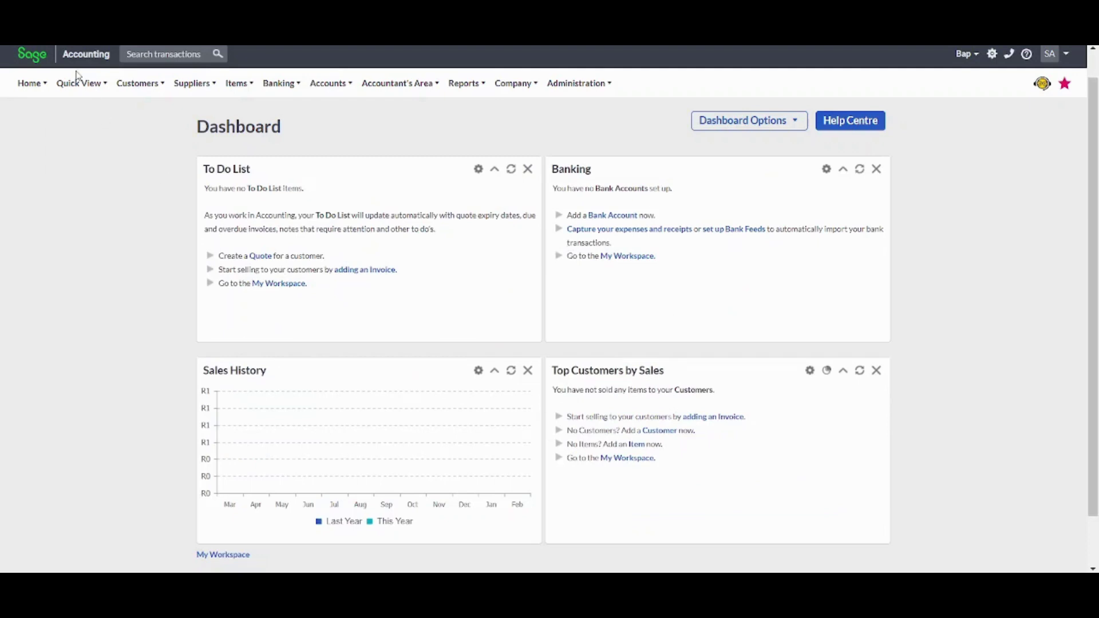
{"action": "mouse_move", "coordinate": [36, 86]}
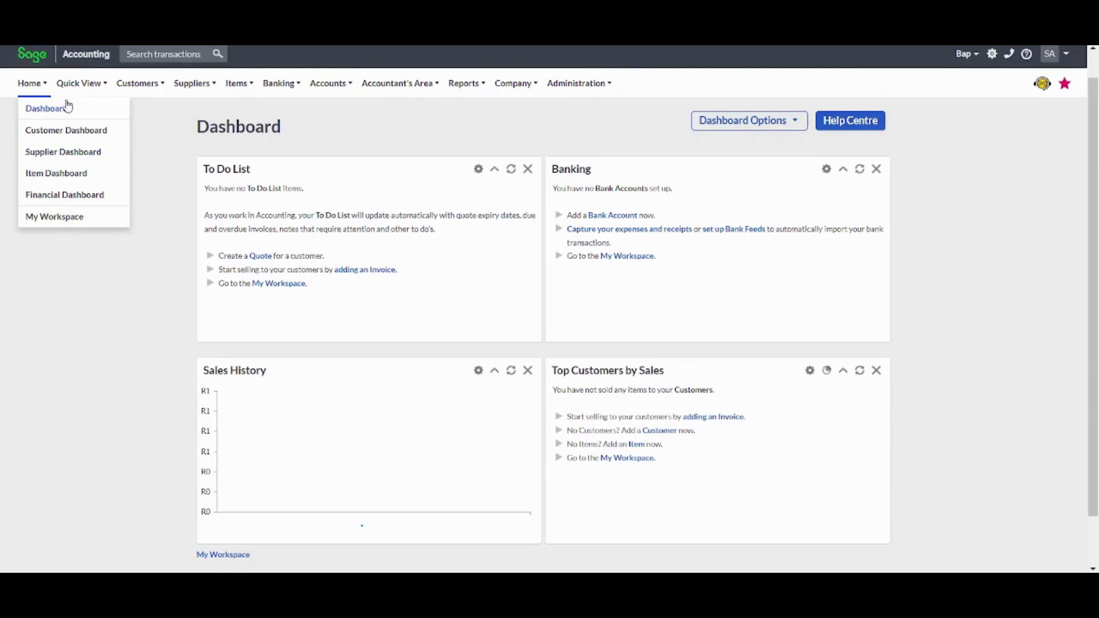
Go to Home > My Workspace and scroll through tiles like Create a Quote and Create an Invoice
{"action": "left_click", "coordinate": [62, 215]}
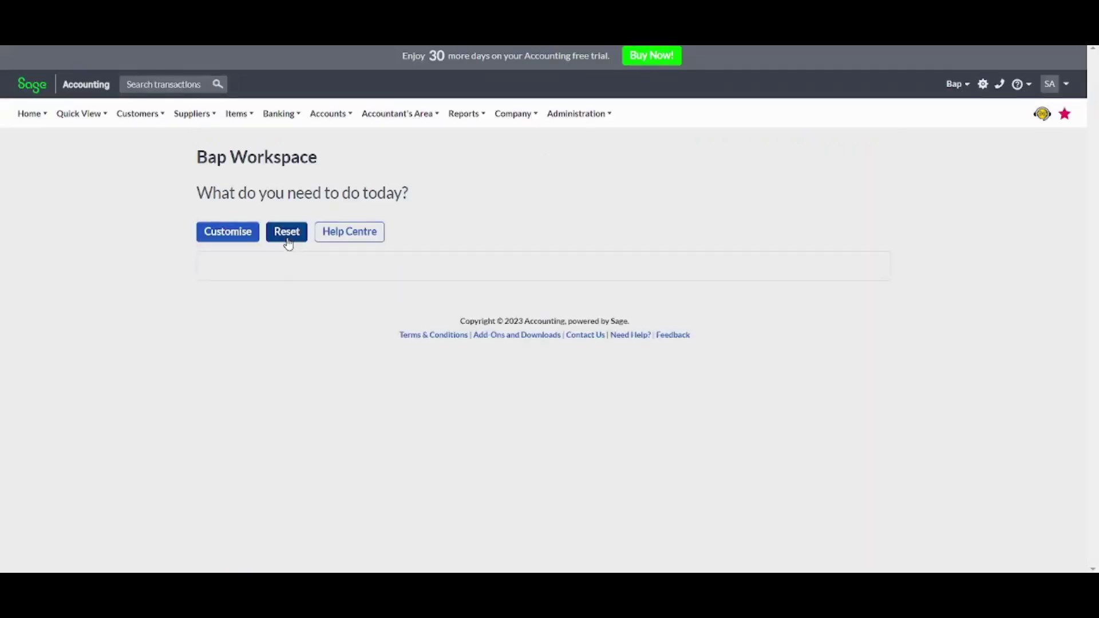
{"action": "scroll", "coordinate": [118, 252], "scroll_direction": "down", "scroll_amount": 3}
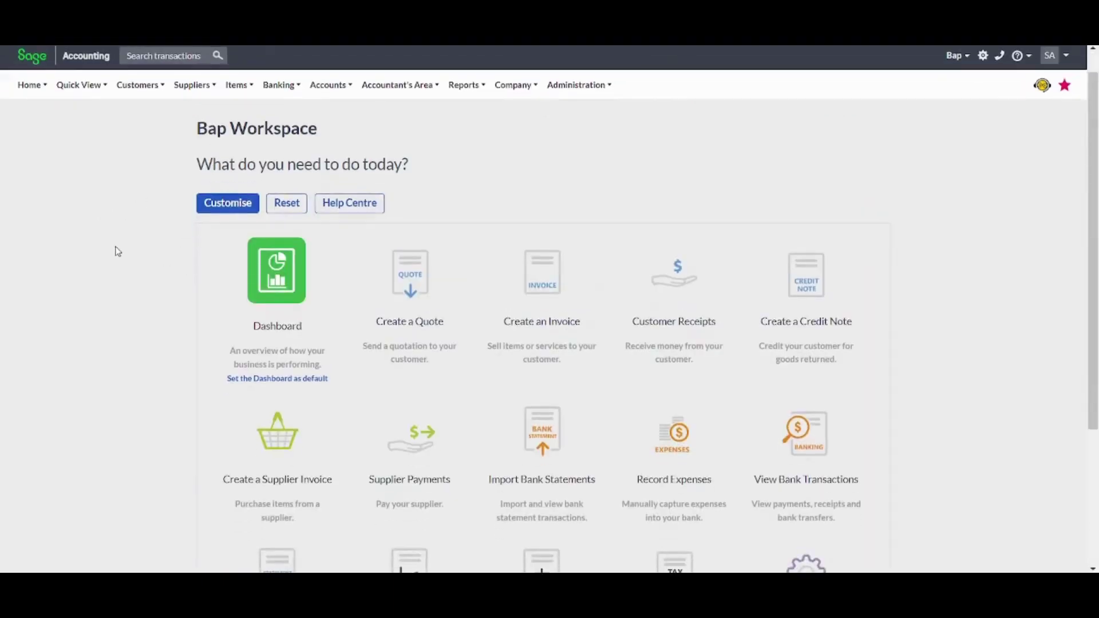
{"action": "scroll", "coordinate": [118, 251], "scroll_direction": "up", "scroll_amount": 3}
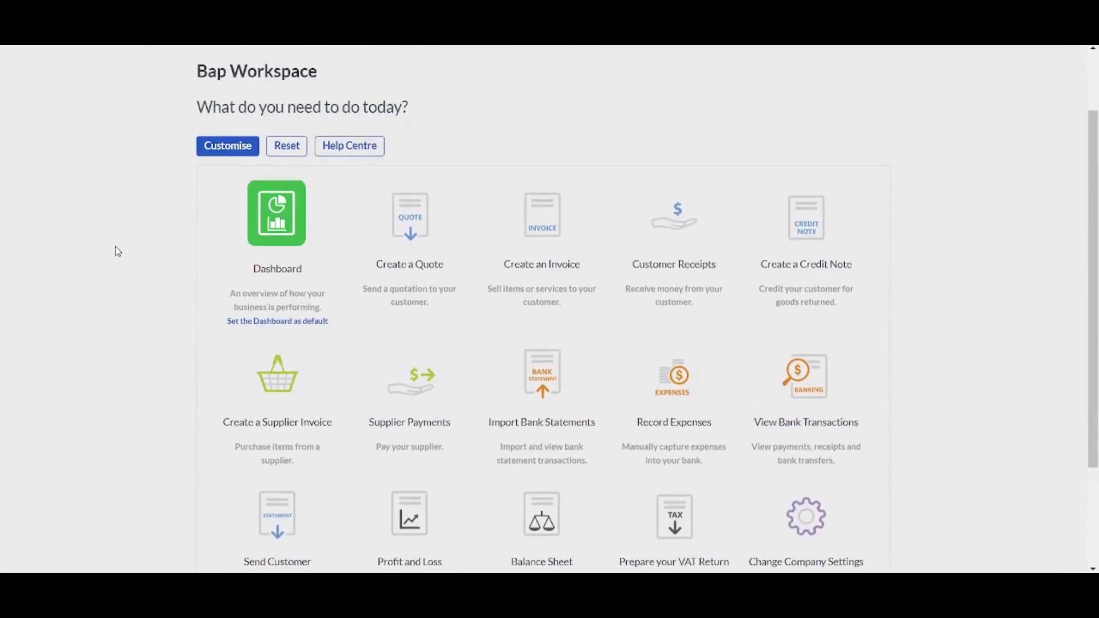
{"action": "scroll", "coordinate": [117, 251], "scroll_direction": "down", "scroll_amount": 3}
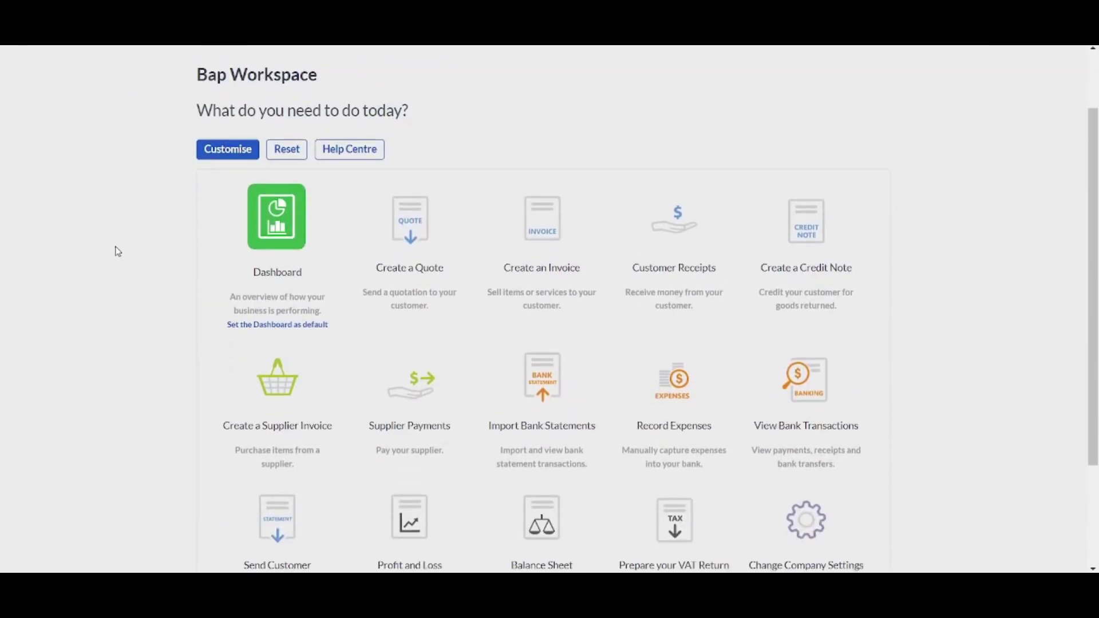
{"action": "scroll", "coordinate": [118, 252], "scroll_direction": "down", "scroll_amount": 1}
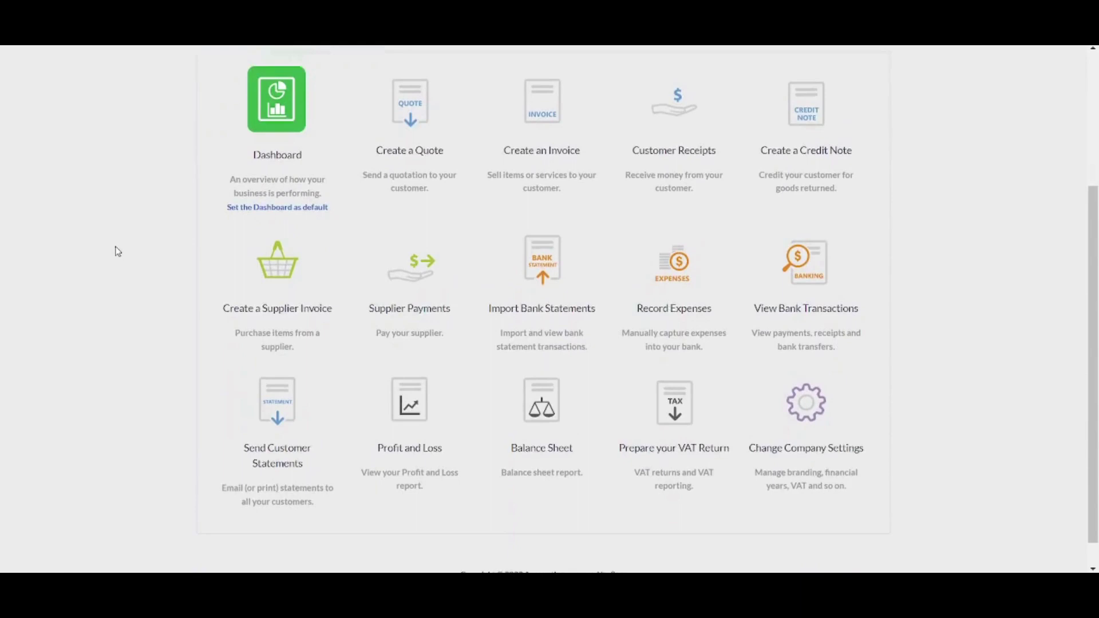
{"action": "scroll", "coordinate": [117, 252], "scroll_direction": "up", "scroll_amount": 2}
{"action": "scroll", "coordinate": [117, 252], "scroll_direction": "up", "scroll_amount": 2}
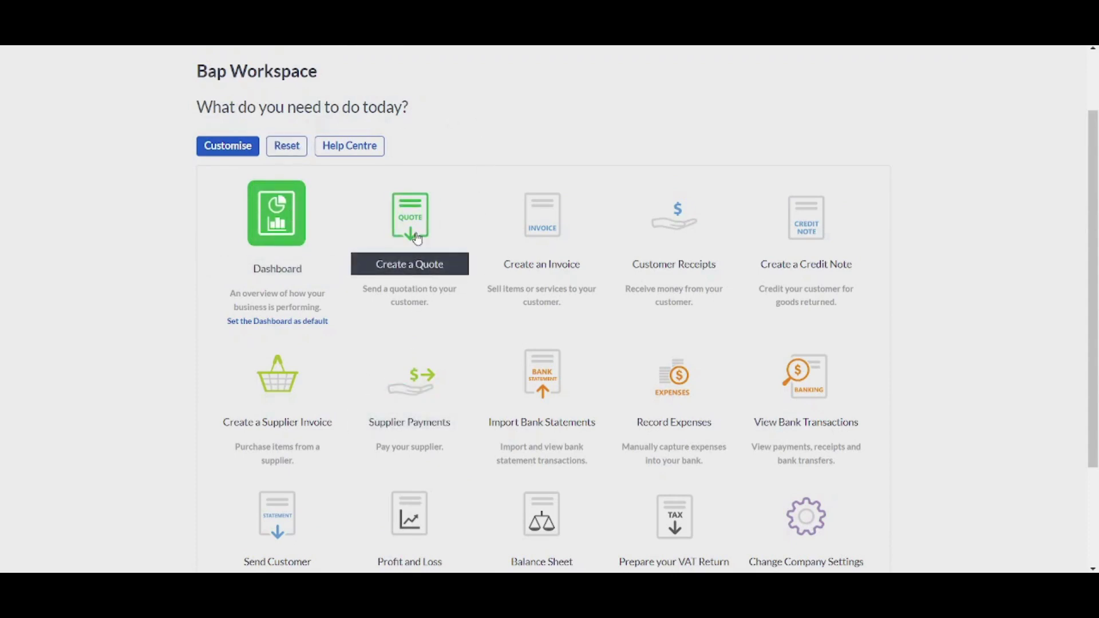
Start a new quote and choose to add a new customer from its customer list
{"action": "left_click", "coordinate": [412, 264]}
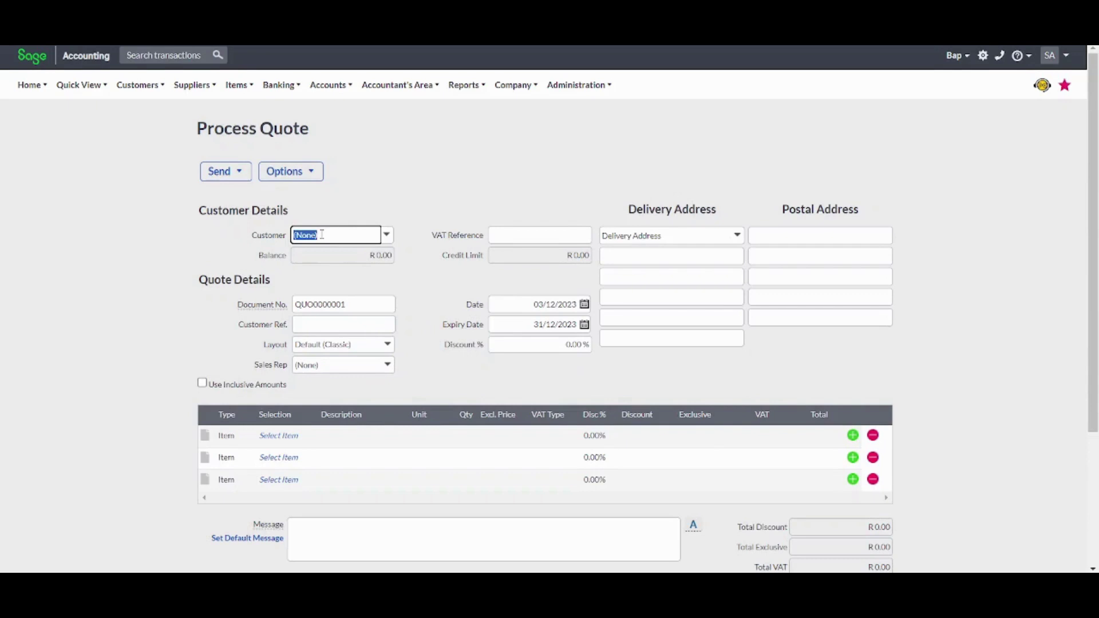
{"action": "left_click", "coordinate": [378, 208]}
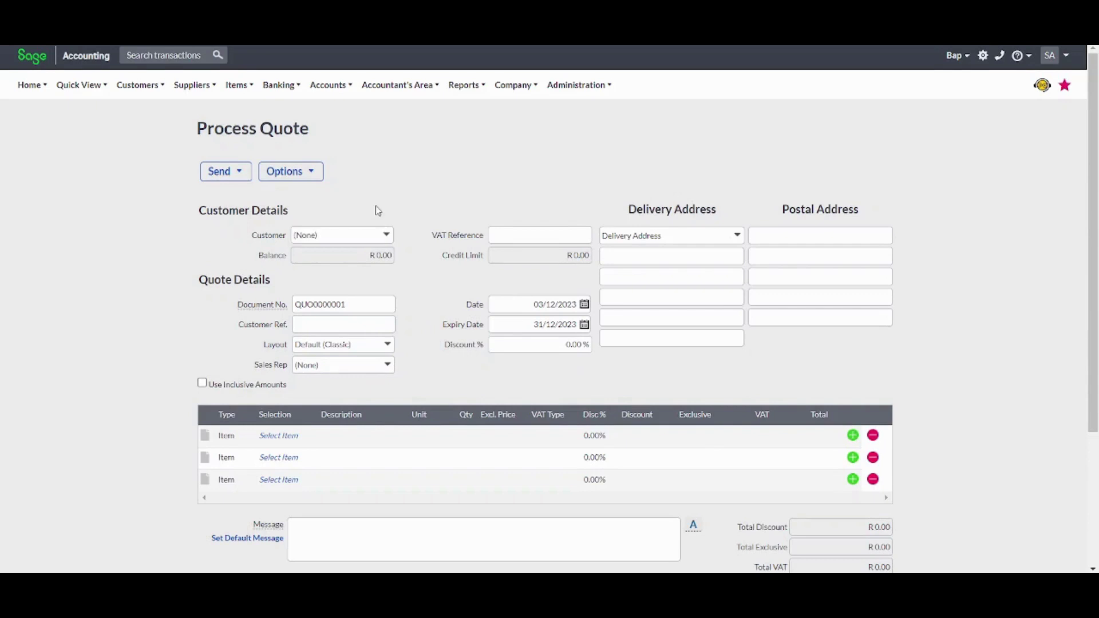
{"action": "left_click", "coordinate": [361, 240]}
{"action": "left_click", "coordinate": [386, 235]}
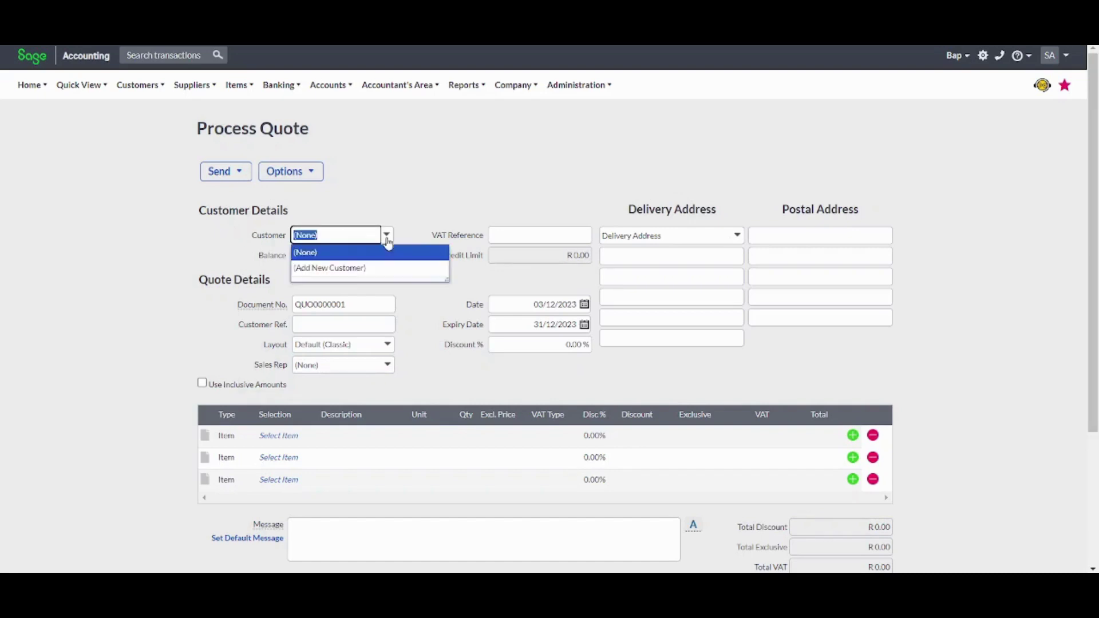
{"action": "left_click", "coordinate": [338, 267]}
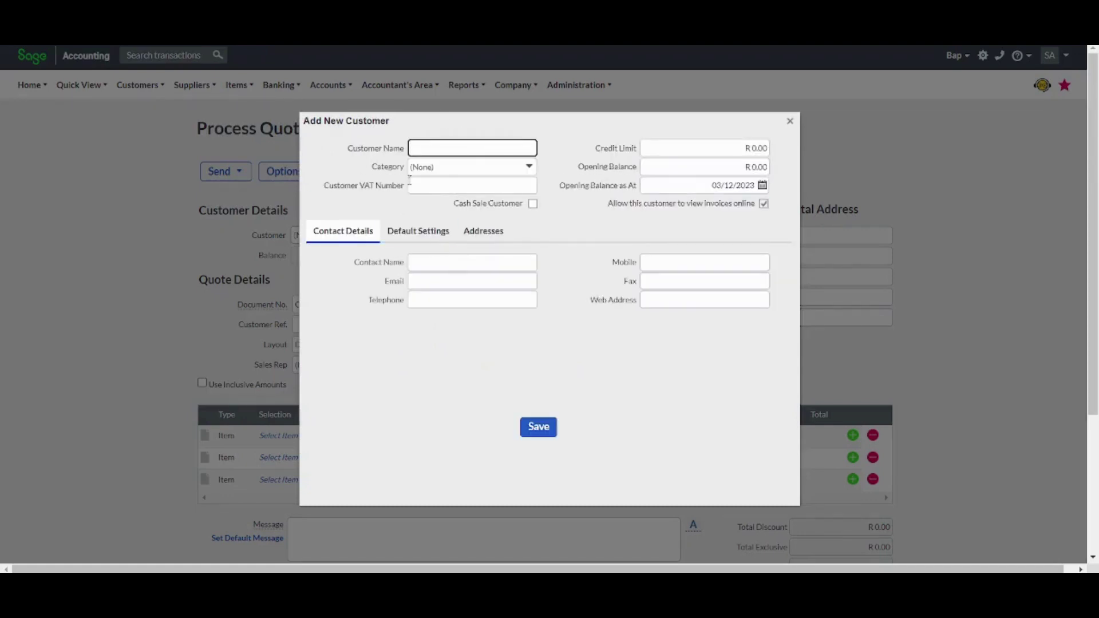
Enter the new customer's name and try saving, which raises a missing email address error
{"action": "type", "text": "Sarah"}
{"action": "left_click", "coordinate": [592, 132]}
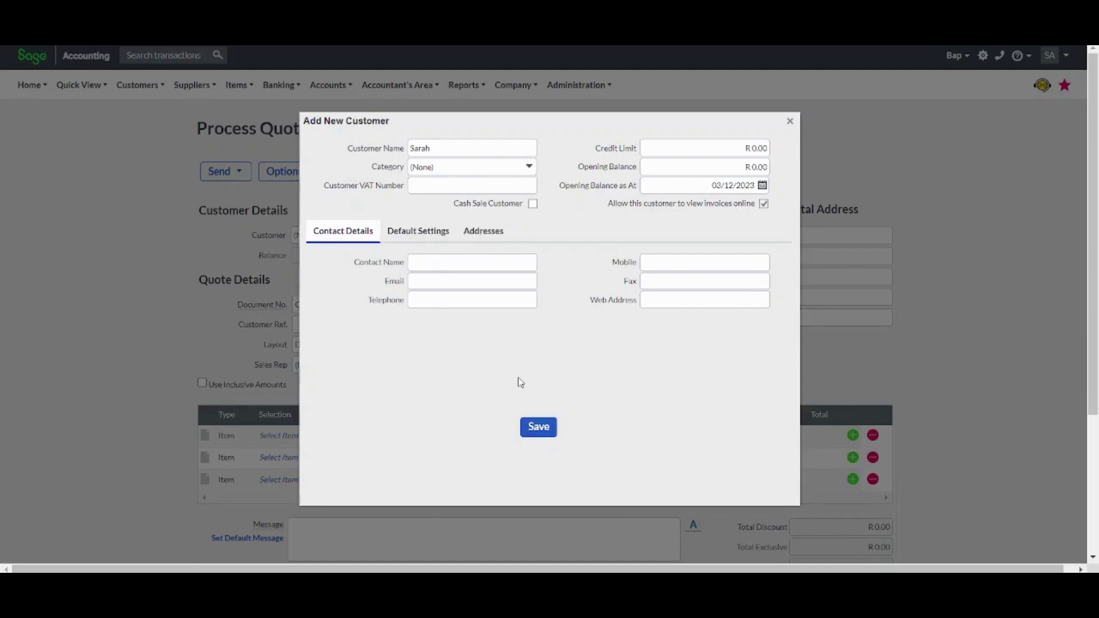
{"action": "left_click", "coordinate": [538, 434]}
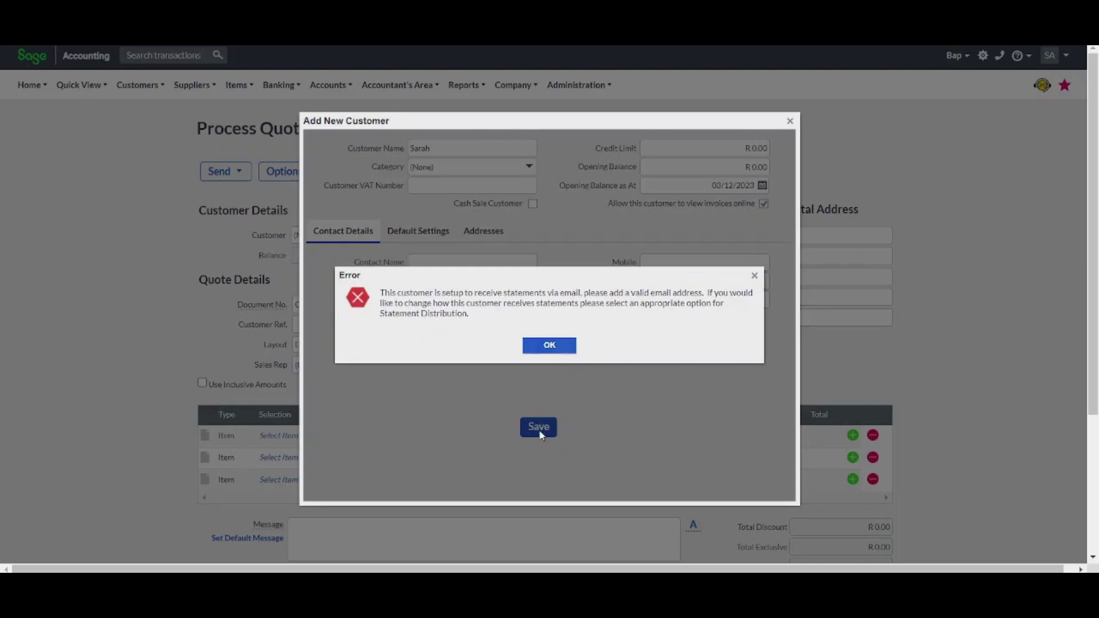
{"action": "left_click", "coordinate": [558, 347]}
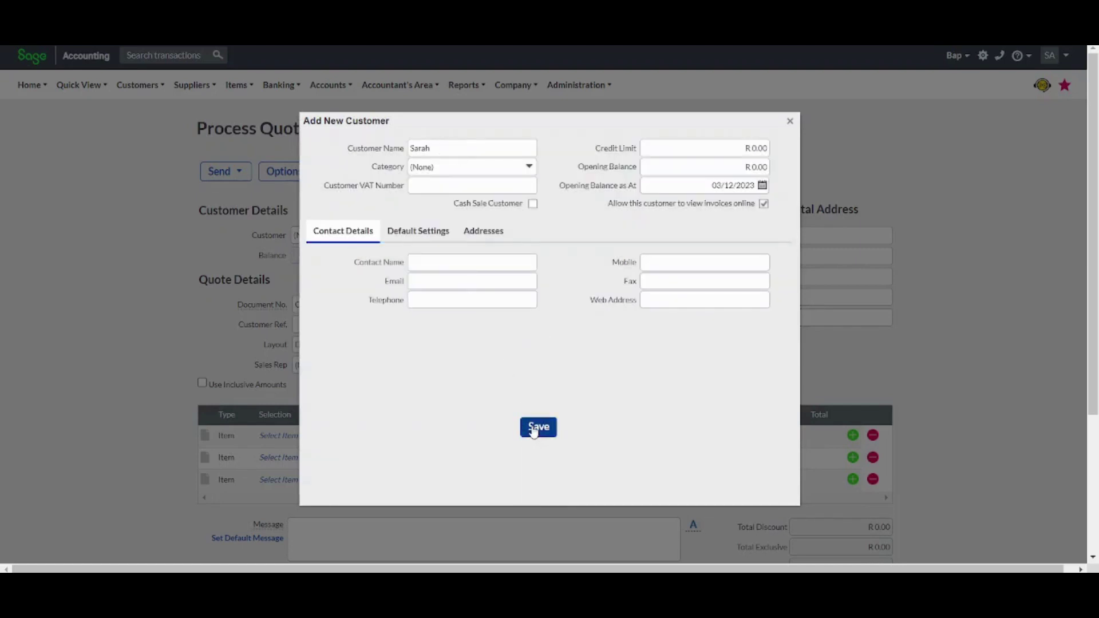
{"action": "left_click", "coordinate": [533, 432]}
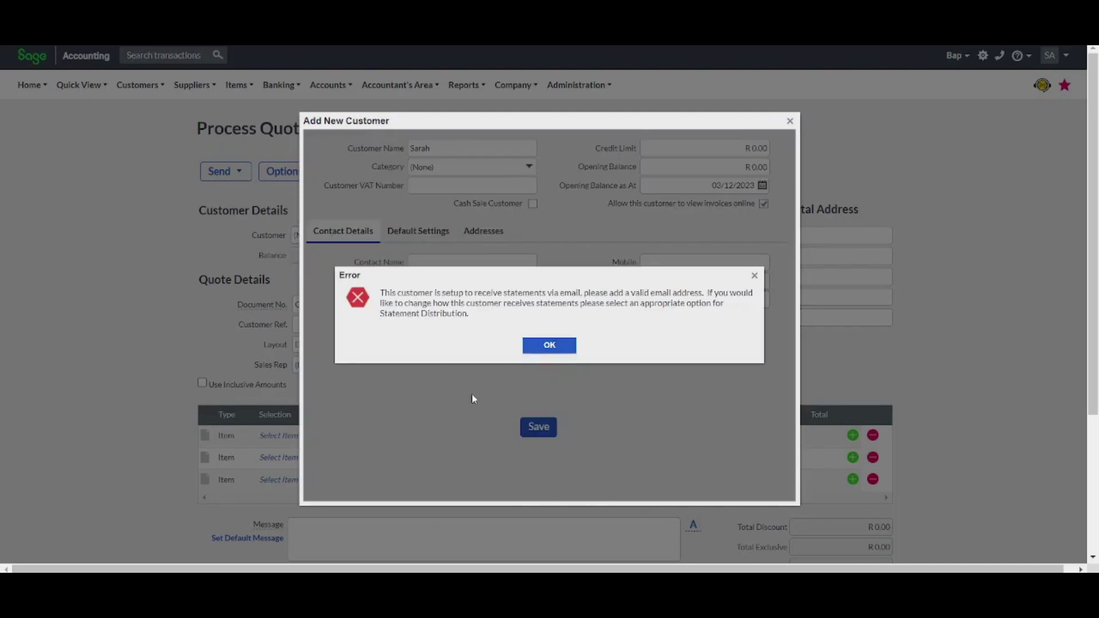
Dismiss the missing-email error and close the Add New Customer form without saving
{"action": "left_click_drag", "start_coordinate": [505, 295], "coordinate": [678, 295]}
{"action": "left_click", "coordinate": [668, 298]}
{"action": "left_click", "coordinate": [544, 348]}
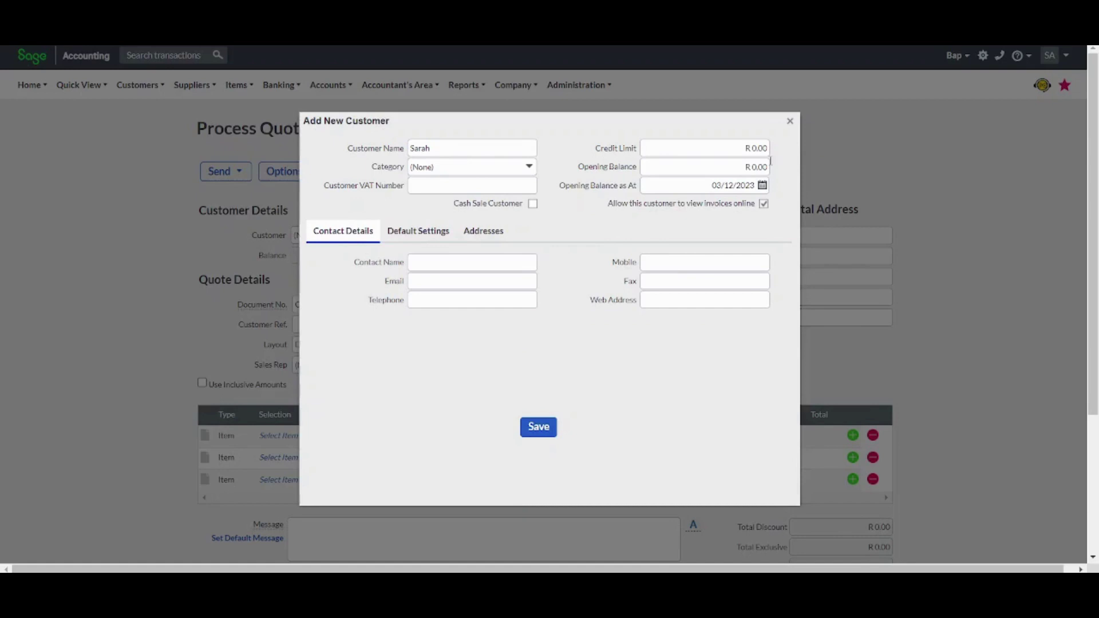
{"action": "left_click", "coordinate": [790, 123]}
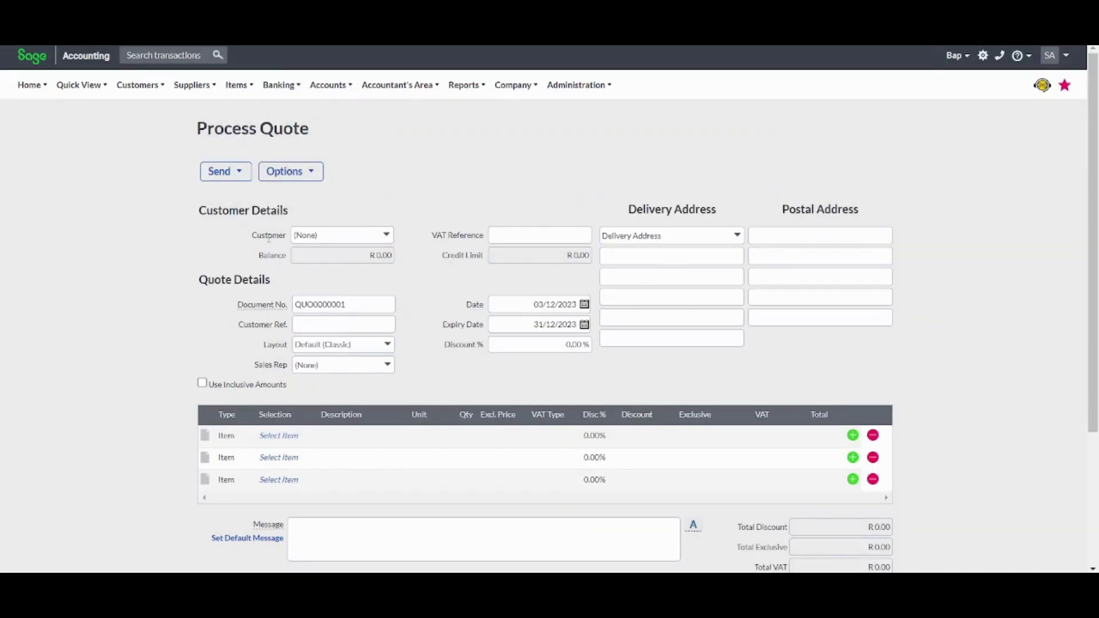
{"action": "left_click", "coordinate": [520, 240]}
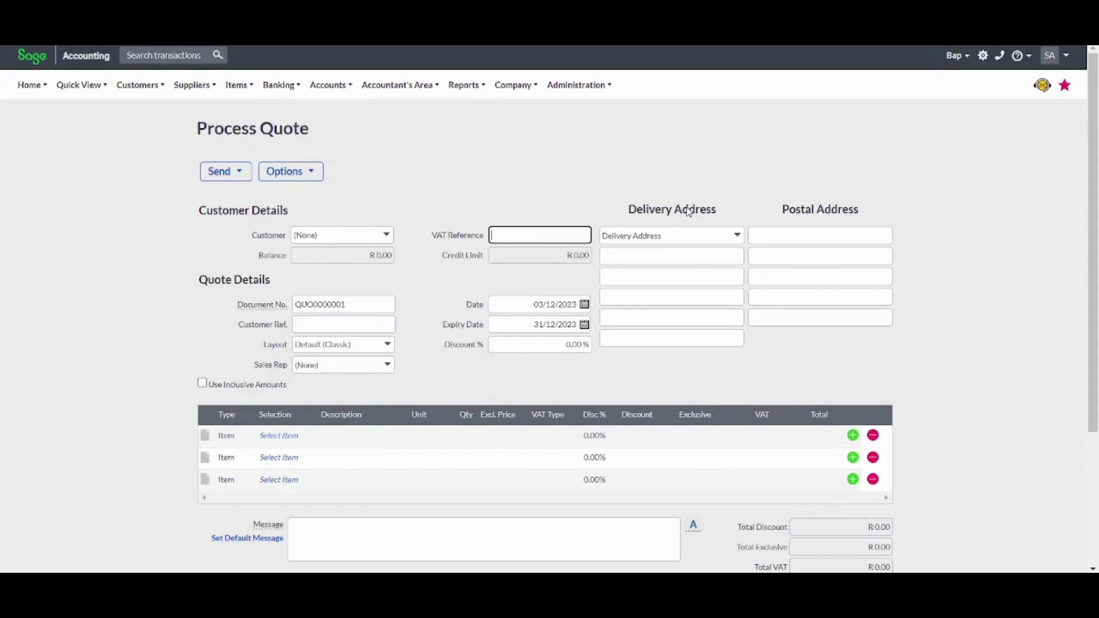
{"action": "key", "text": "Tab"}
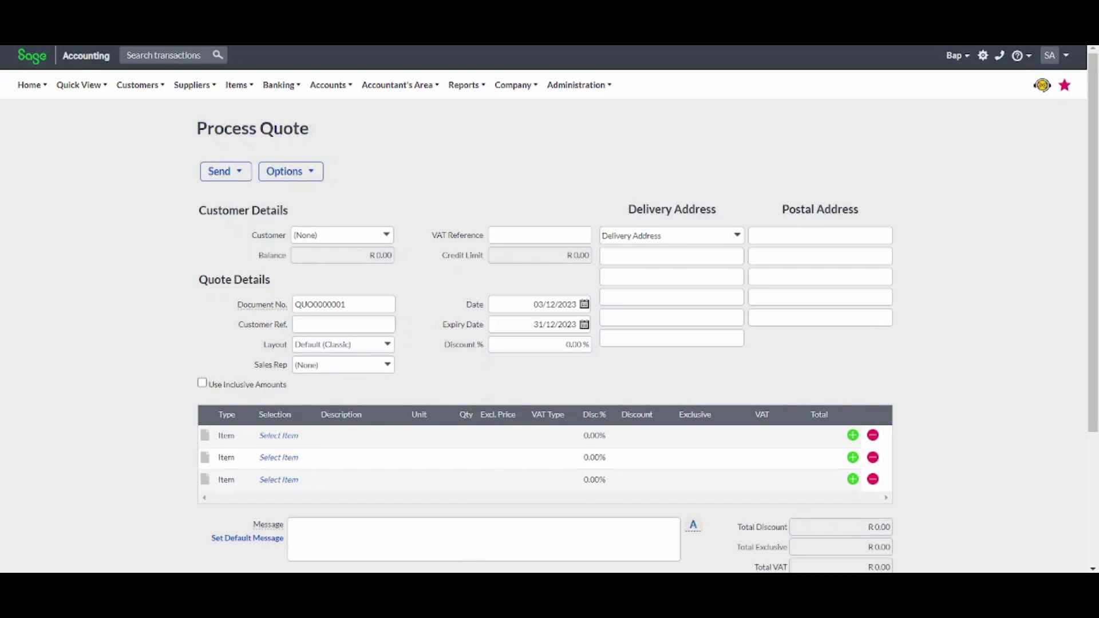
{"action": "left_click", "coordinate": [281, 437]}
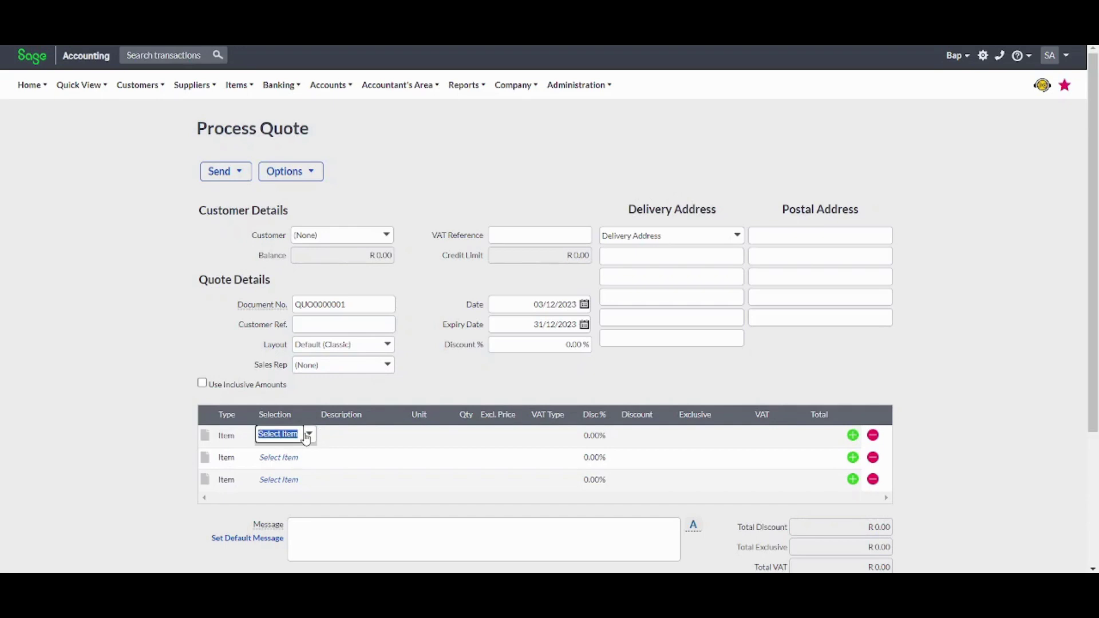
{"action": "left_click", "coordinate": [310, 434]}
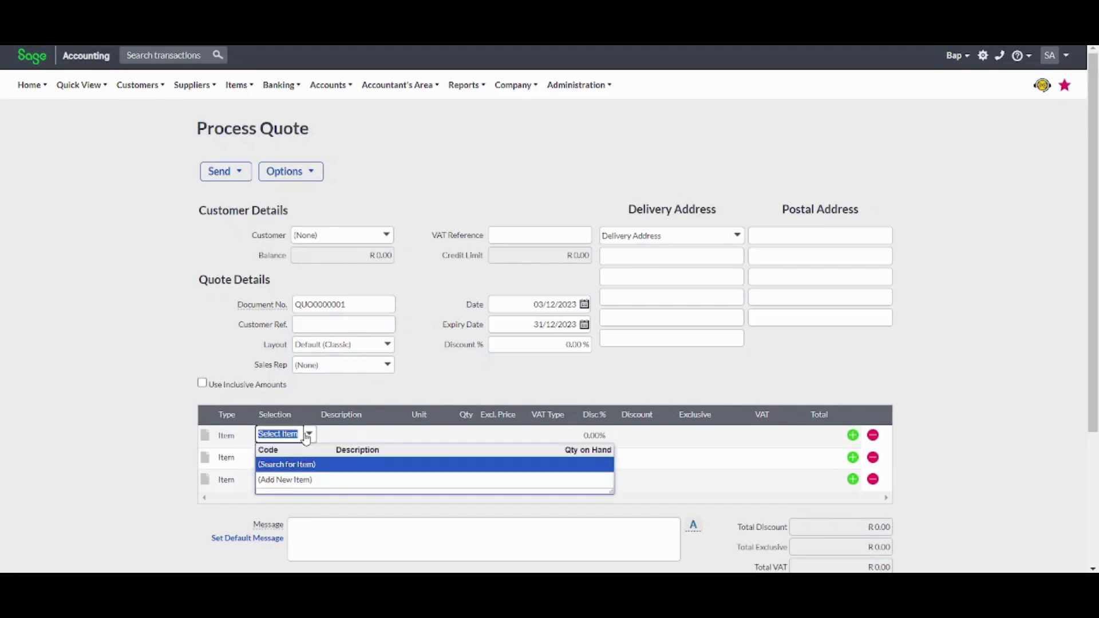
{"action": "left_click", "coordinate": [294, 483]}
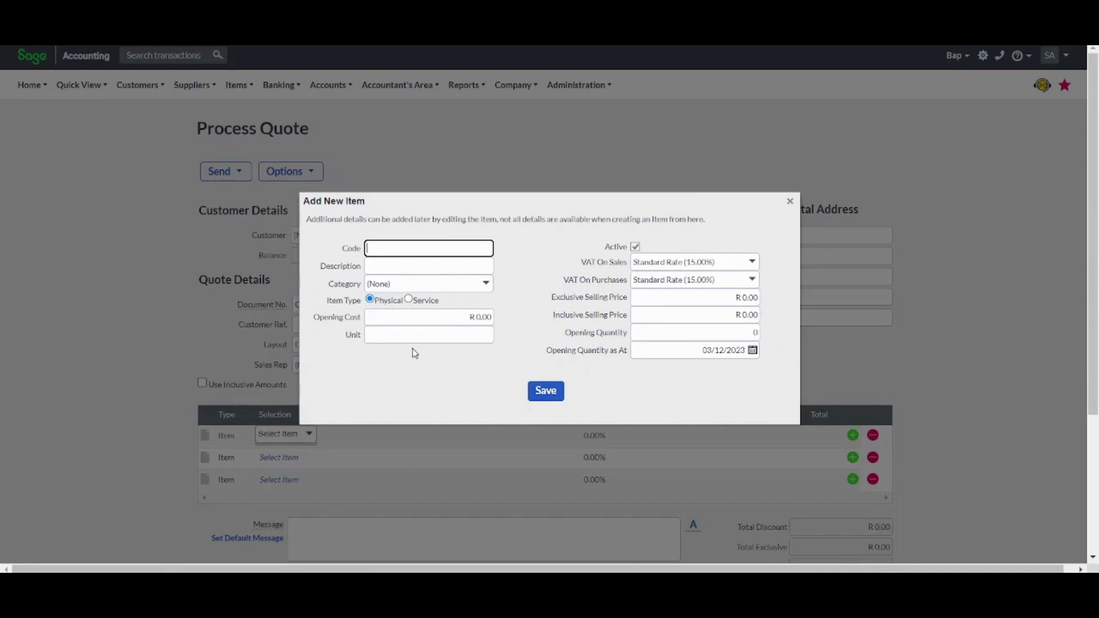
{"action": "left_click", "coordinate": [422, 322]}
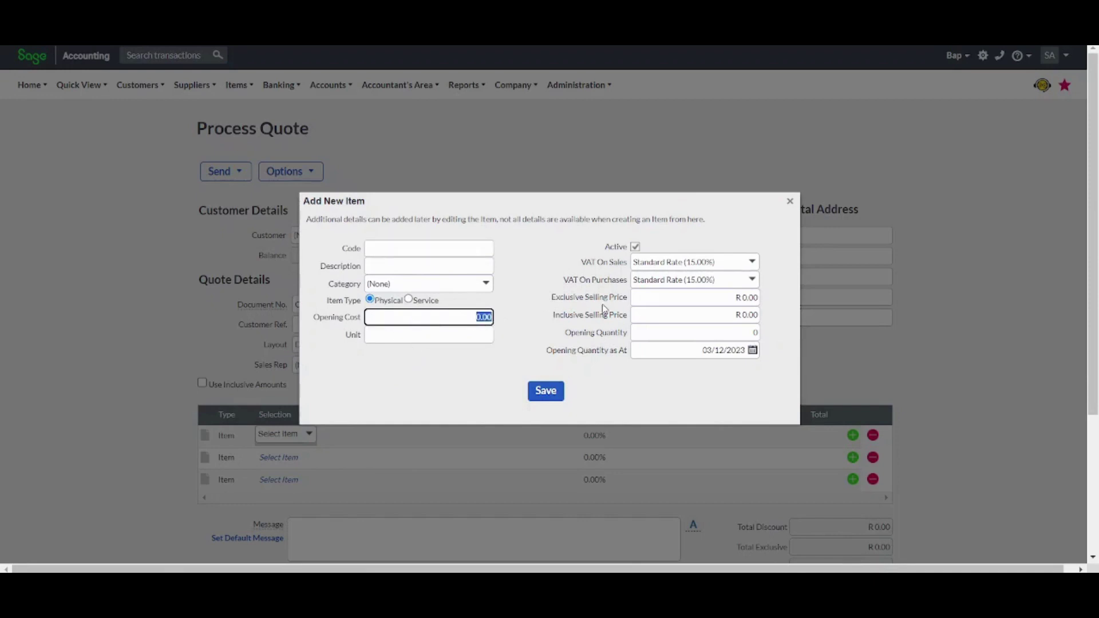
{"action": "left_click", "coordinate": [661, 295]}
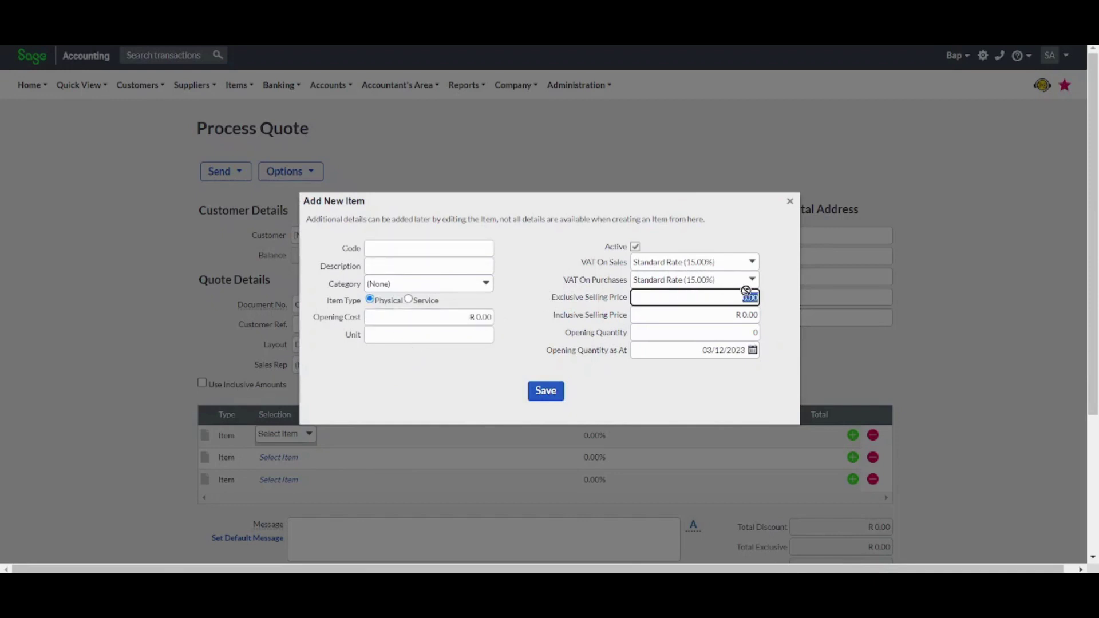
{"action": "type", "text": "70"}
{"action": "left_click", "coordinate": [523, 327]}
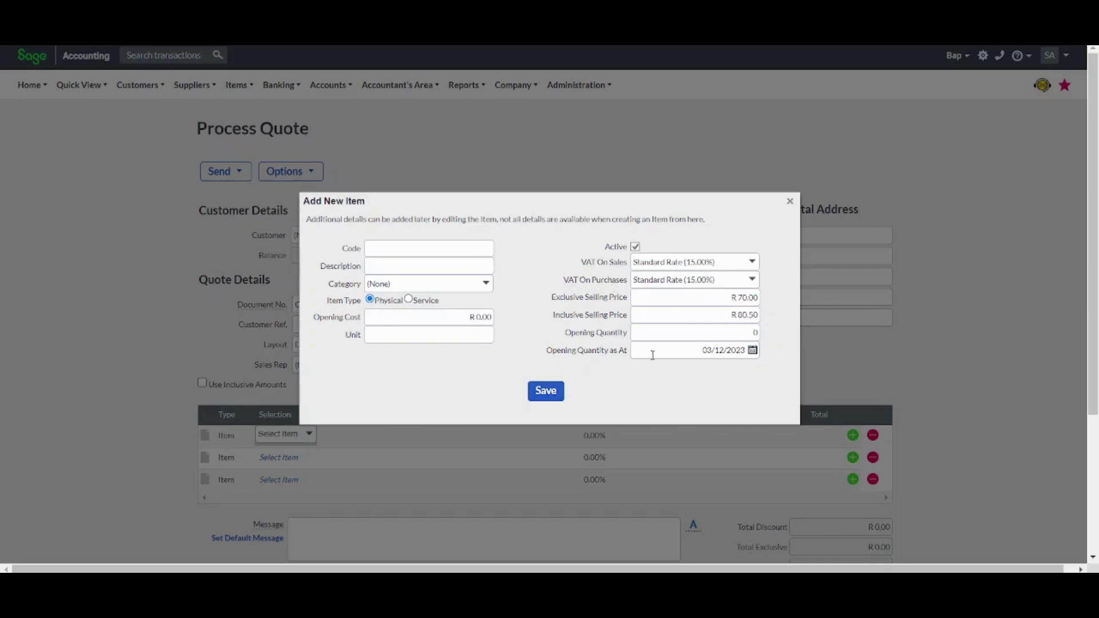
{"action": "left_click", "coordinate": [456, 343]}
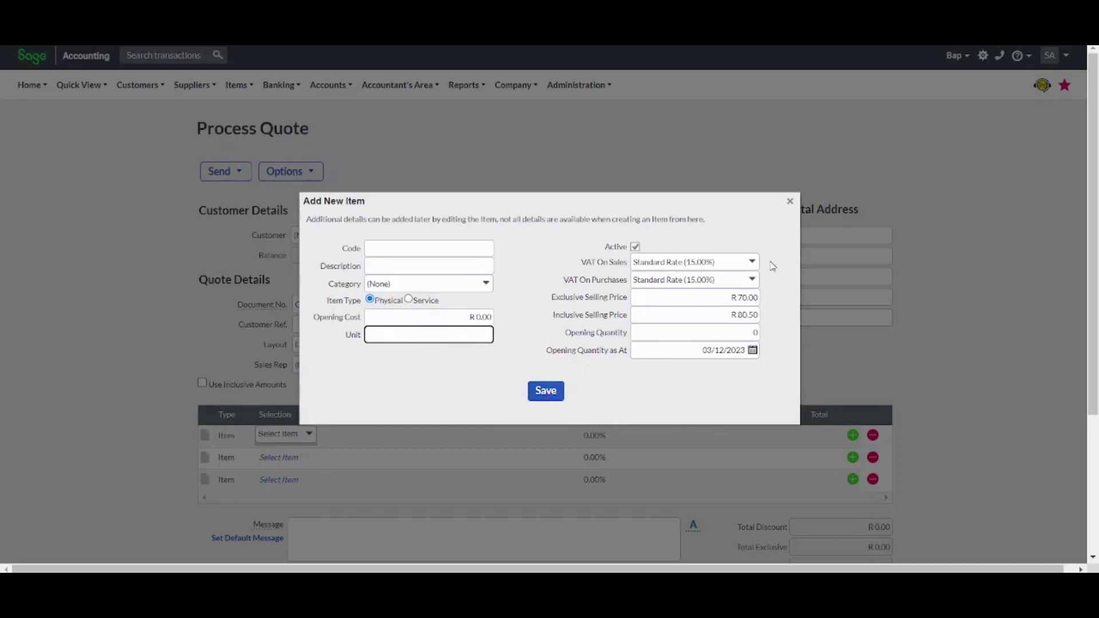
{"action": "left_click", "coordinate": [790, 203]}
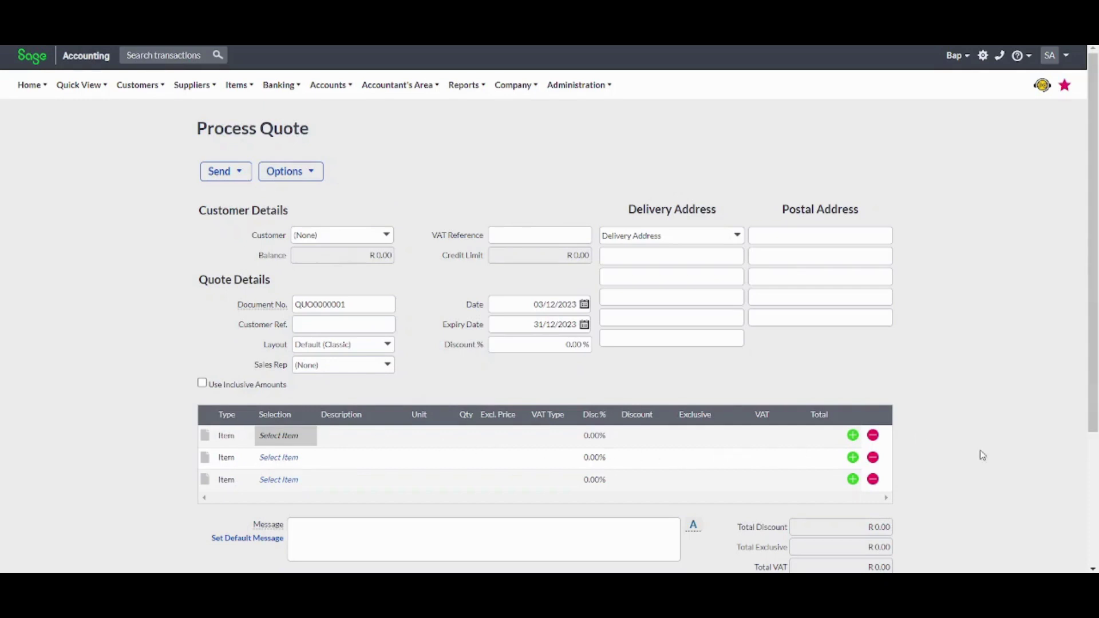
Scroll the Process Quote page down to the Save/Email options and back up
{"action": "scroll", "coordinate": [982, 455], "scroll_direction": "down", "scroll_amount": 2}
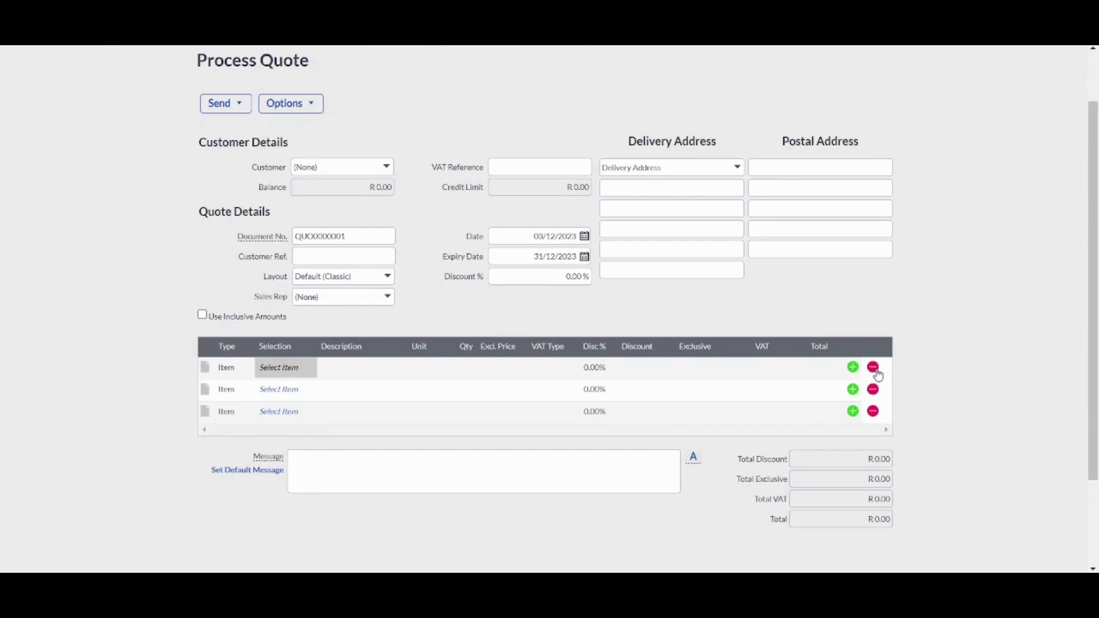
{"action": "scroll", "coordinate": [489, 403], "scroll_direction": "down", "scroll_amount": 3}
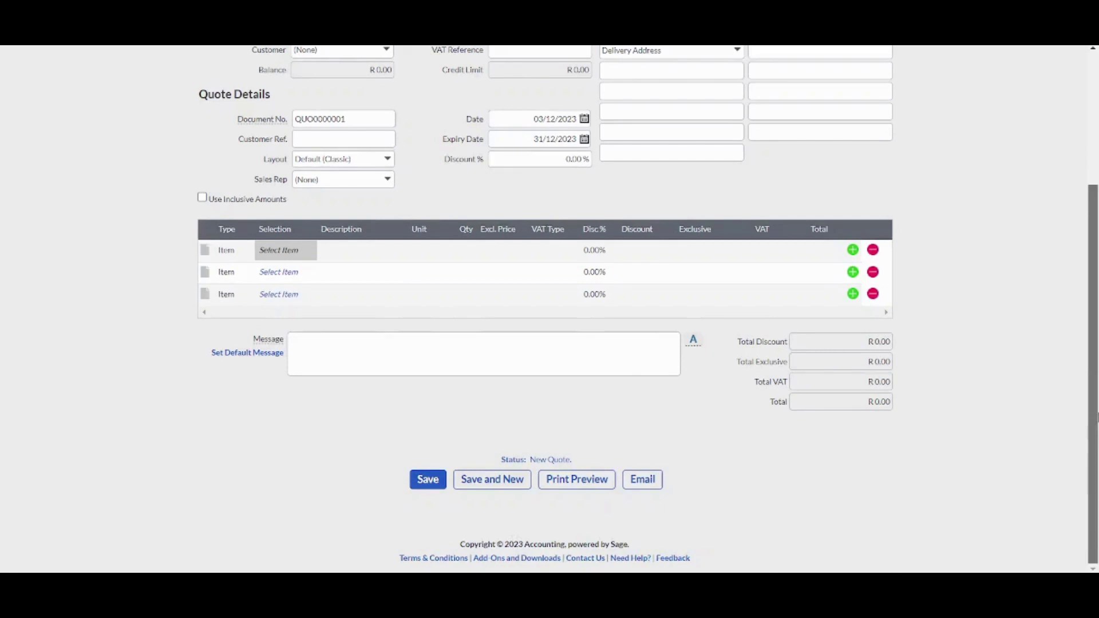
{"action": "scroll", "coordinate": [1093, 401], "scroll_direction": "up", "scroll_amount": 3}
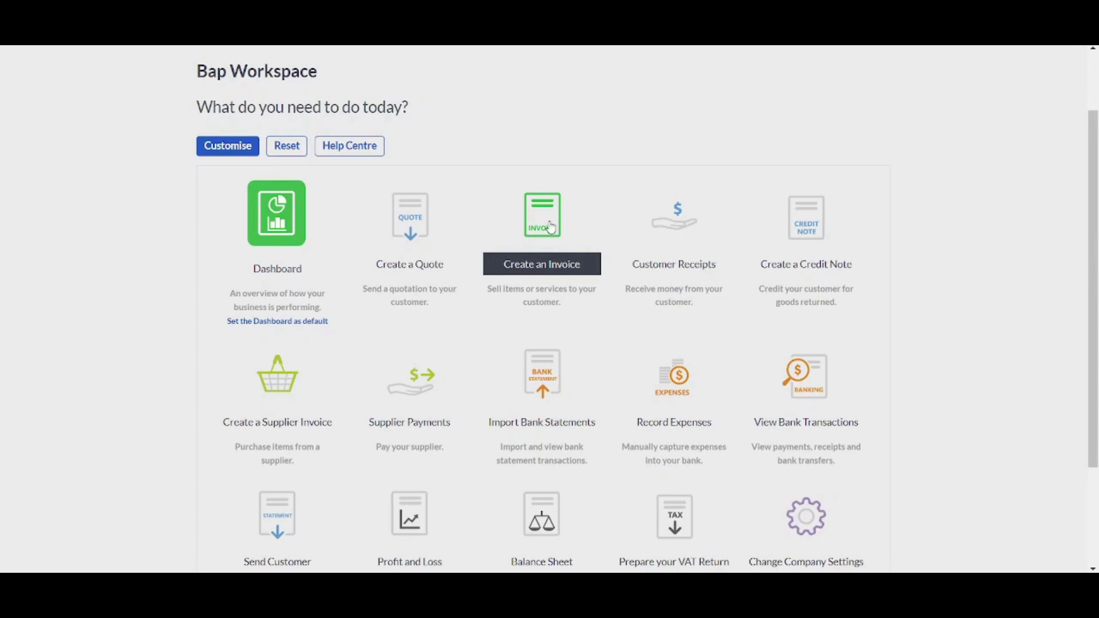
{"action": "left_click", "coordinate": [551, 228]}
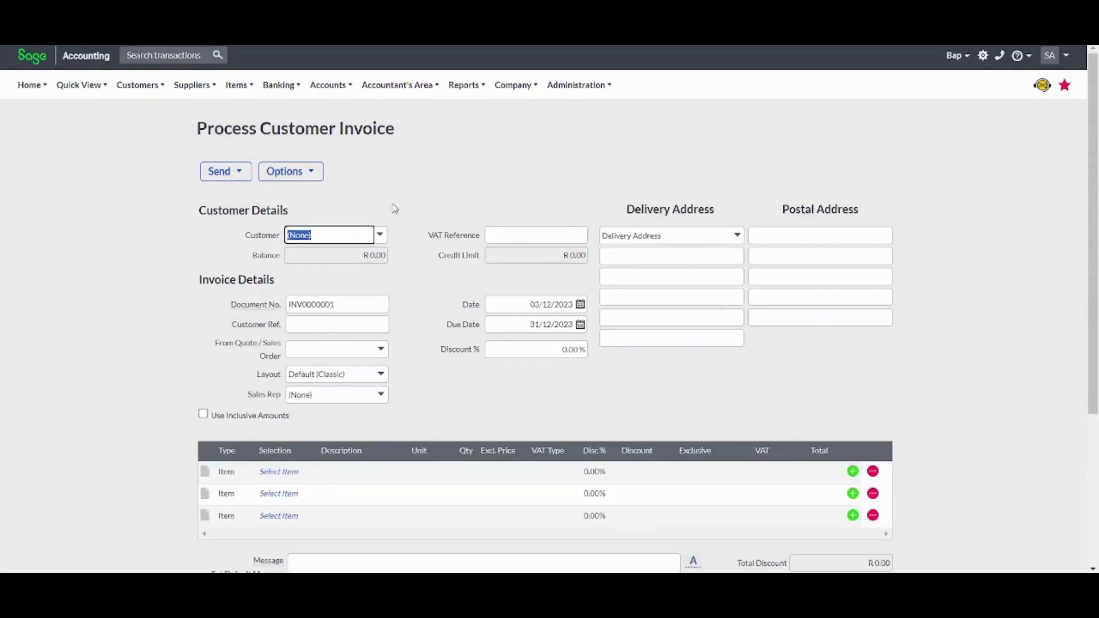
{"action": "scroll", "coordinate": [394, 208], "scroll_direction": "down", "scroll_amount": 4}
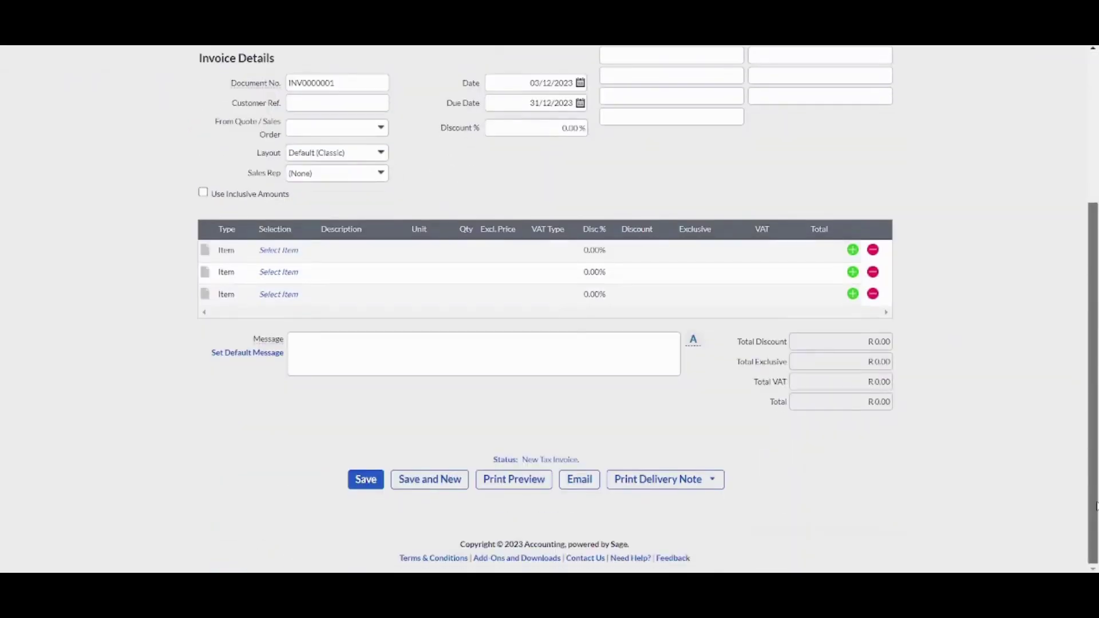
{"action": "left_click_drag", "start_coordinate": [1096, 506], "coordinate": [1095, 387]}
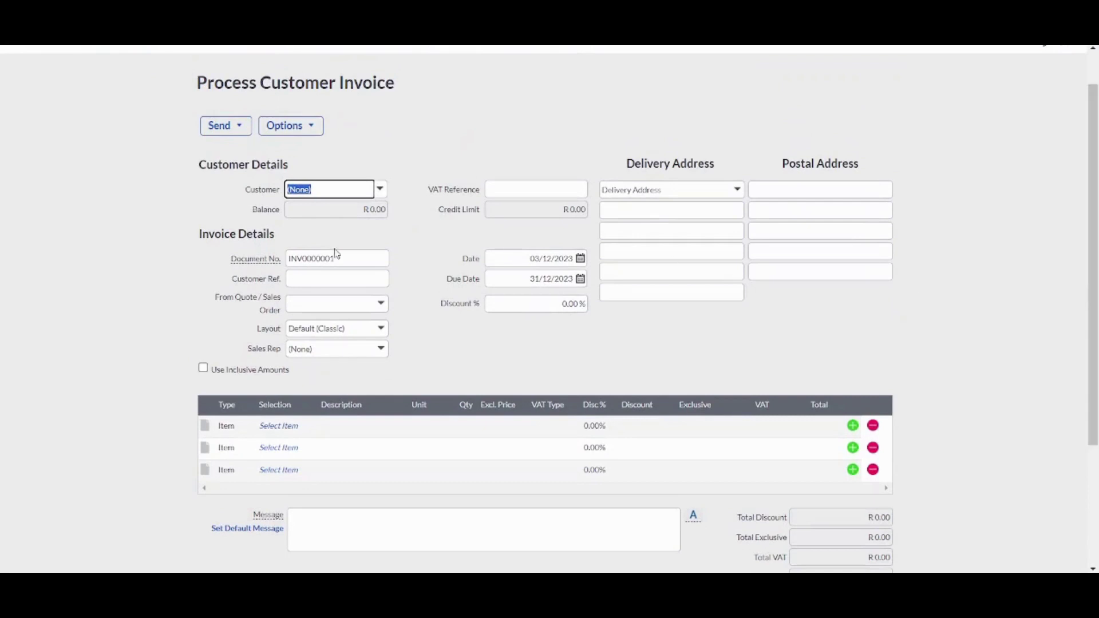
{"action": "left_click", "coordinate": [37, 178]}
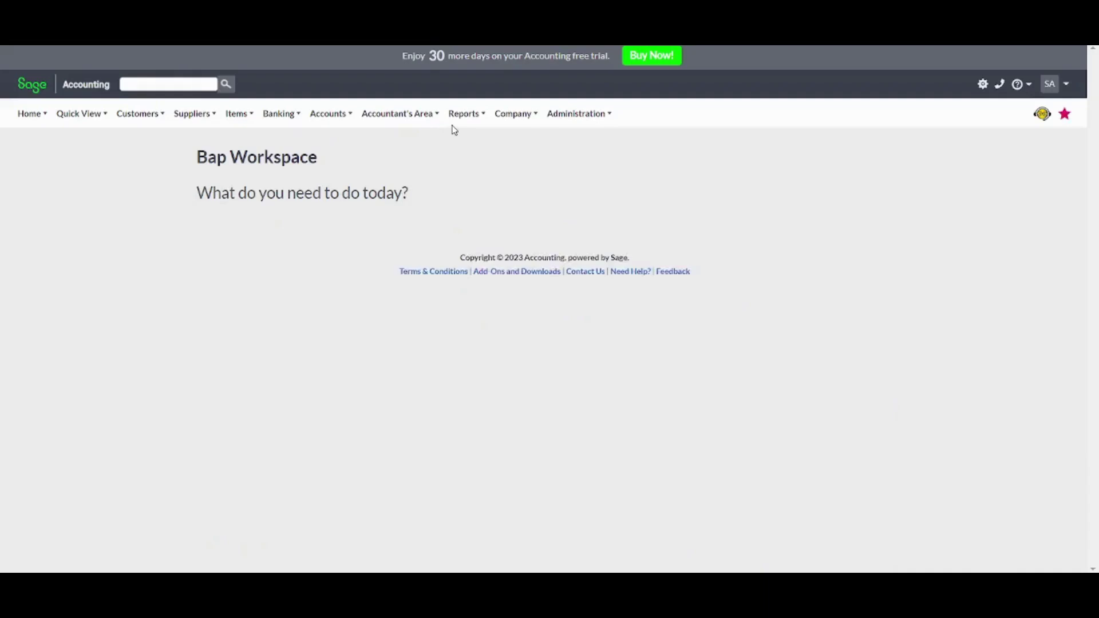
{"action": "scroll", "coordinate": [595, 282], "scroll_direction": "down", "scroll_amount": 1}
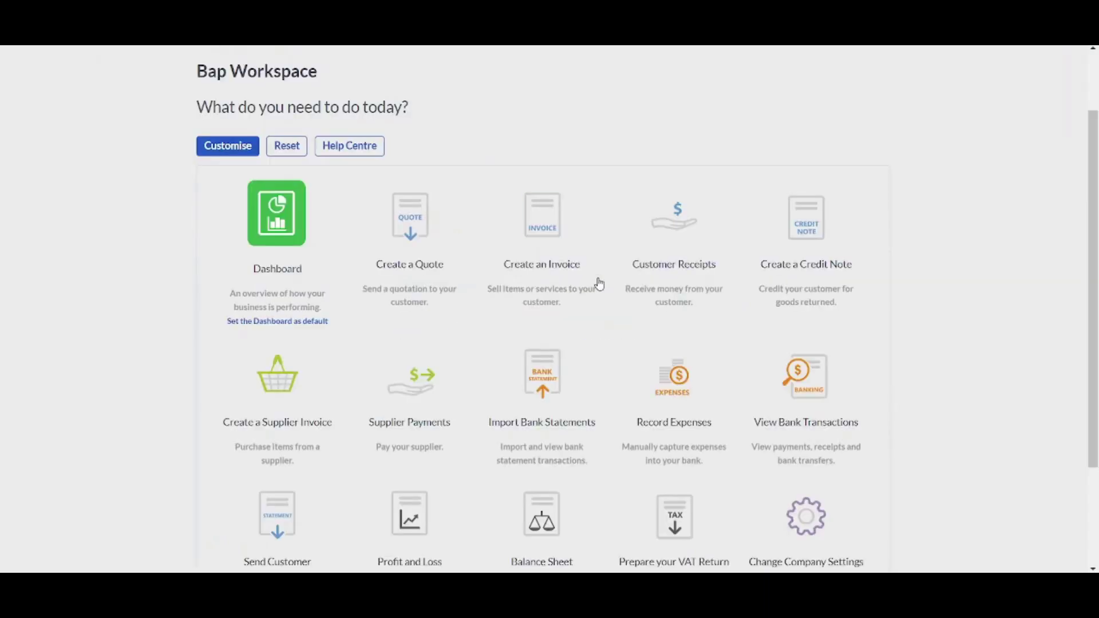
Open customer receipt RCP0000001 and view its bank account list without filling anything in
{"action": "left_click", "coordinate": [672, 234]}
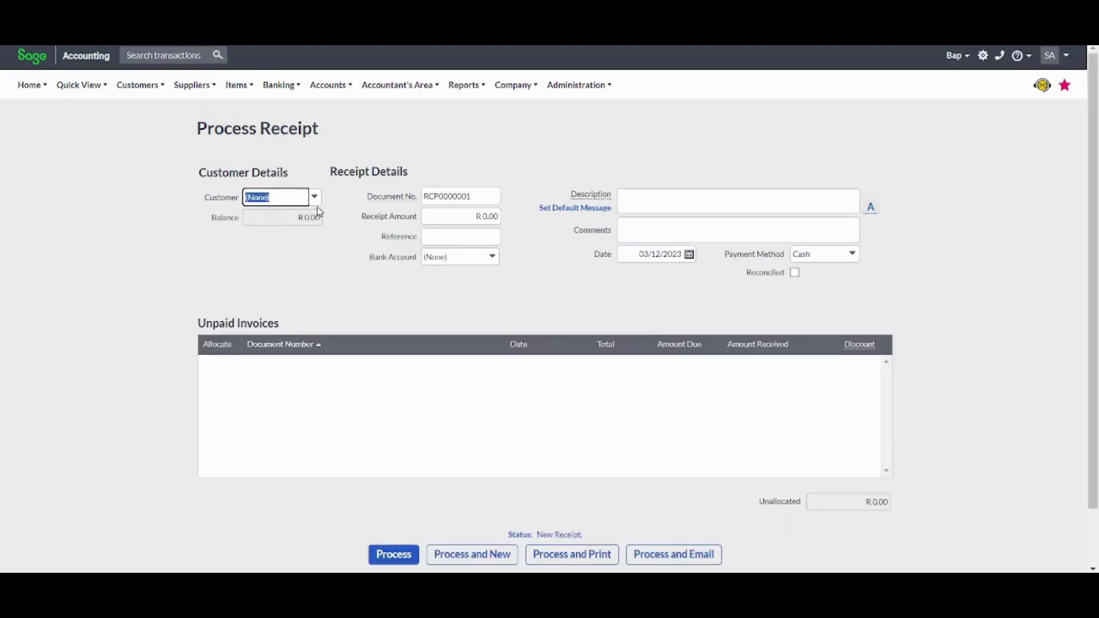
{"action": "left_click", "coordinate": [228, 246]}
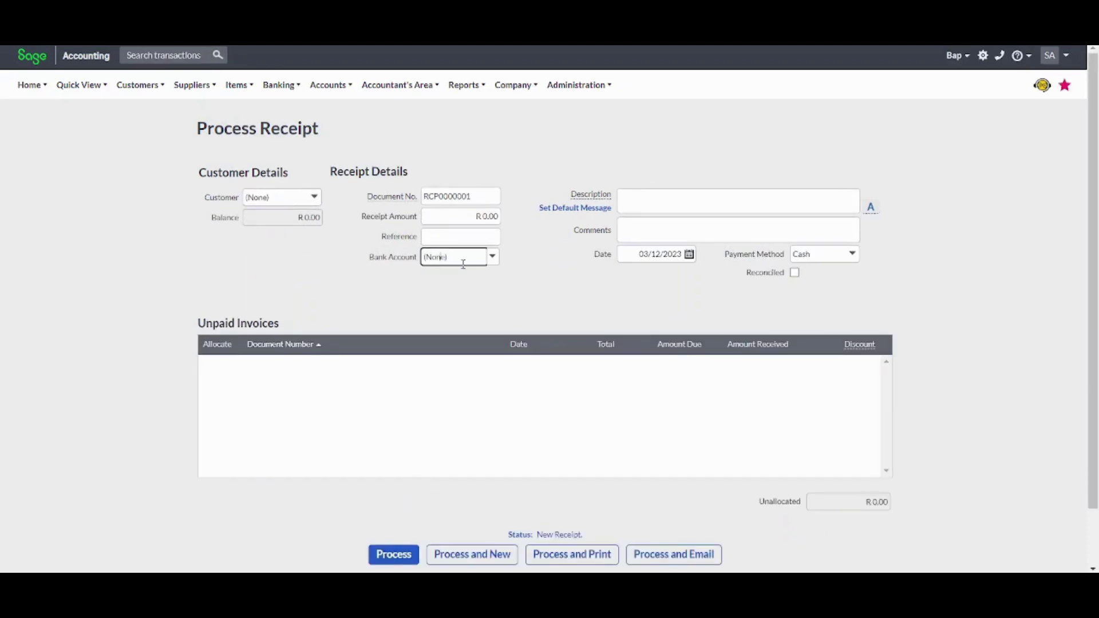
{"action": "left_click", "coordinate": [492, 256]}
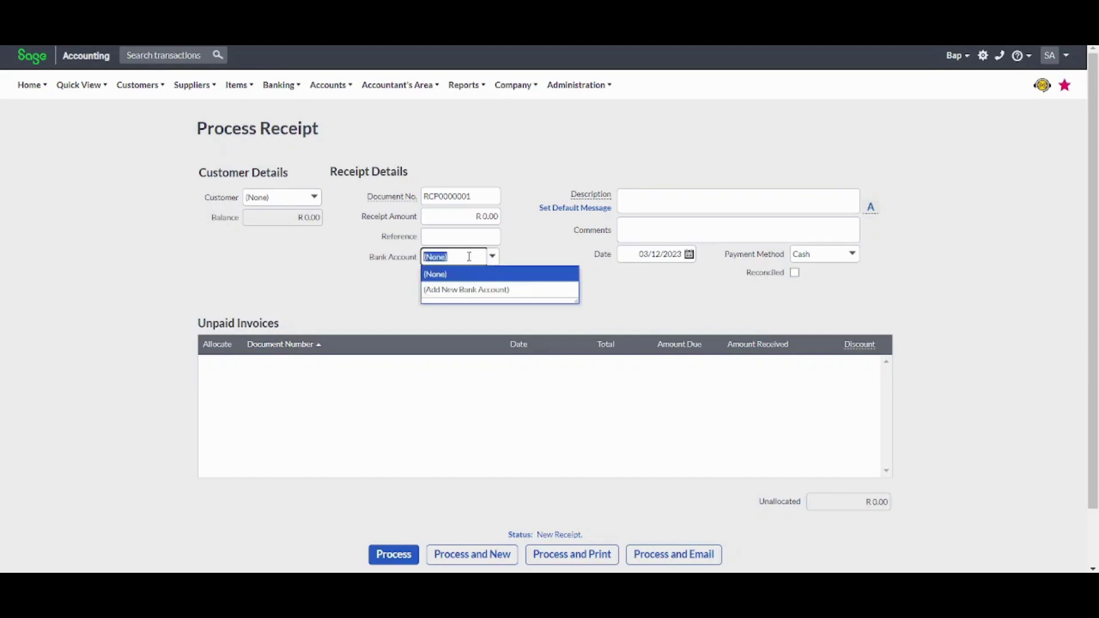
{"action": "left_click", "coordinate": [352, 262]}
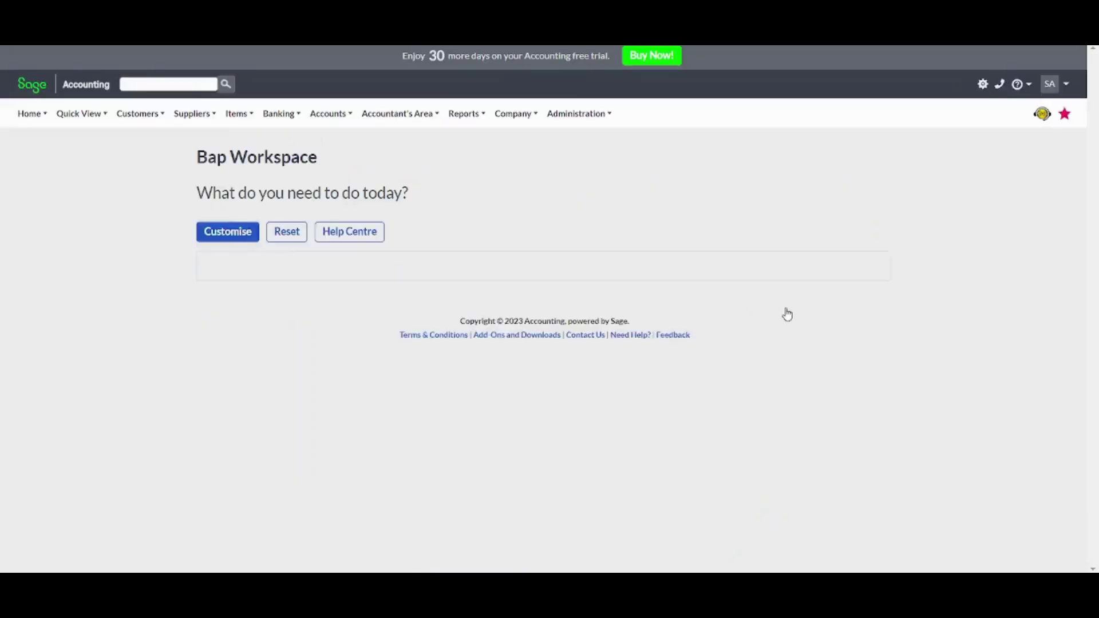
{"action": "scroll", "coordinate": [786, 312], "scroll_direction": "down", "scroll_amount": 2}
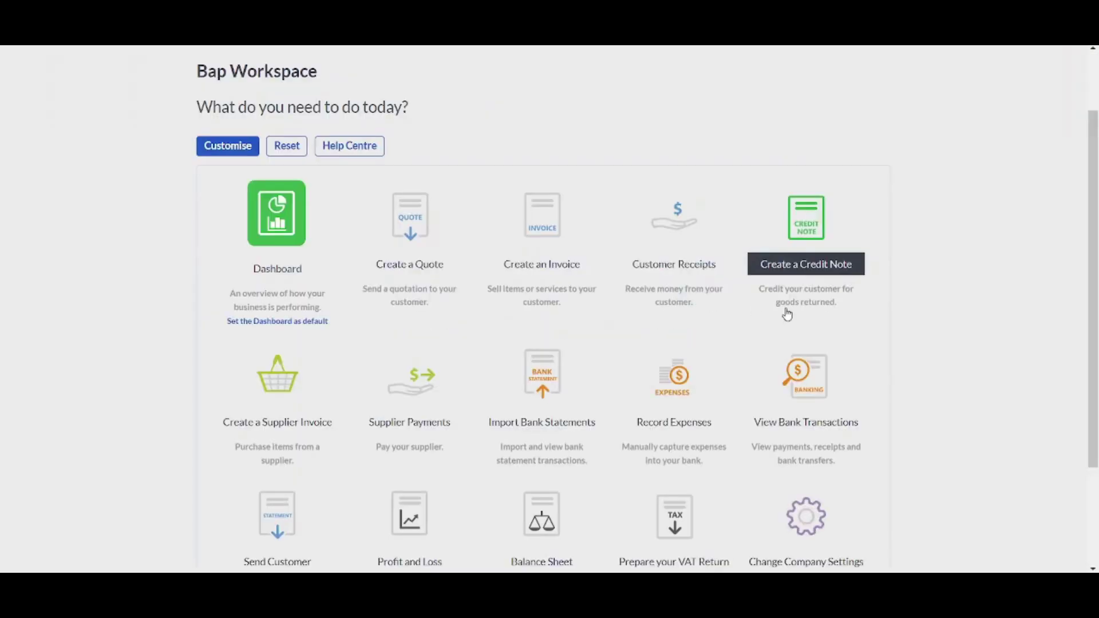
{"action": "left_click", "coordinate": [800, 227]}
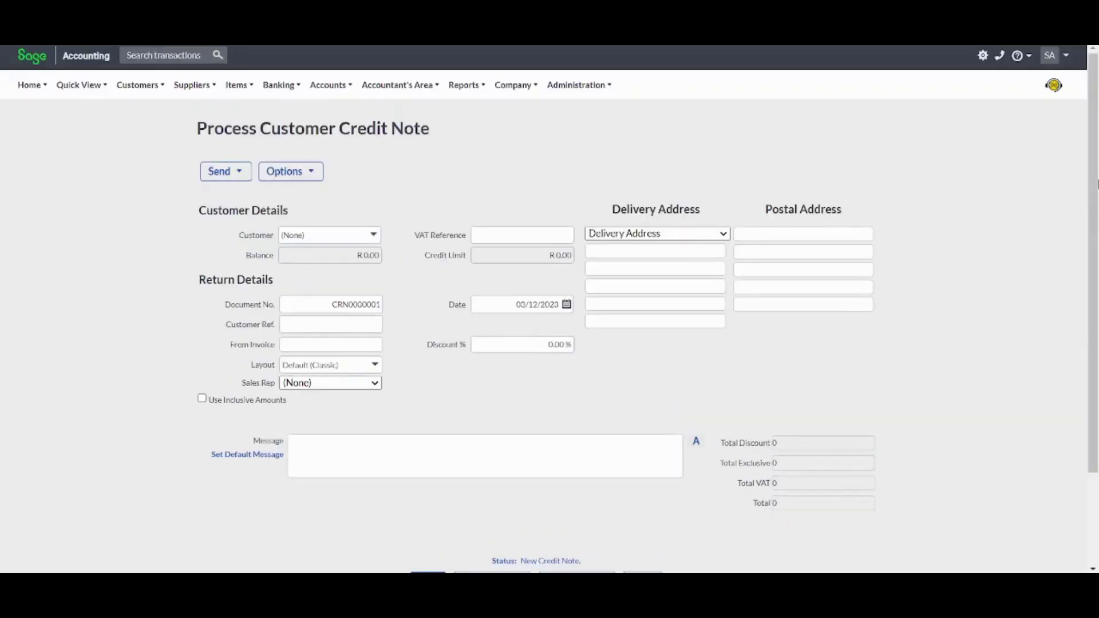
{"action": "scroll", "coordinate": [1068, 249], "scroll_direction": "down", "scroll_amount": 3}
{"action": "scroll", "coordinate": [232, 89], "scroll_direction": "up", "scroll_amount": 3}
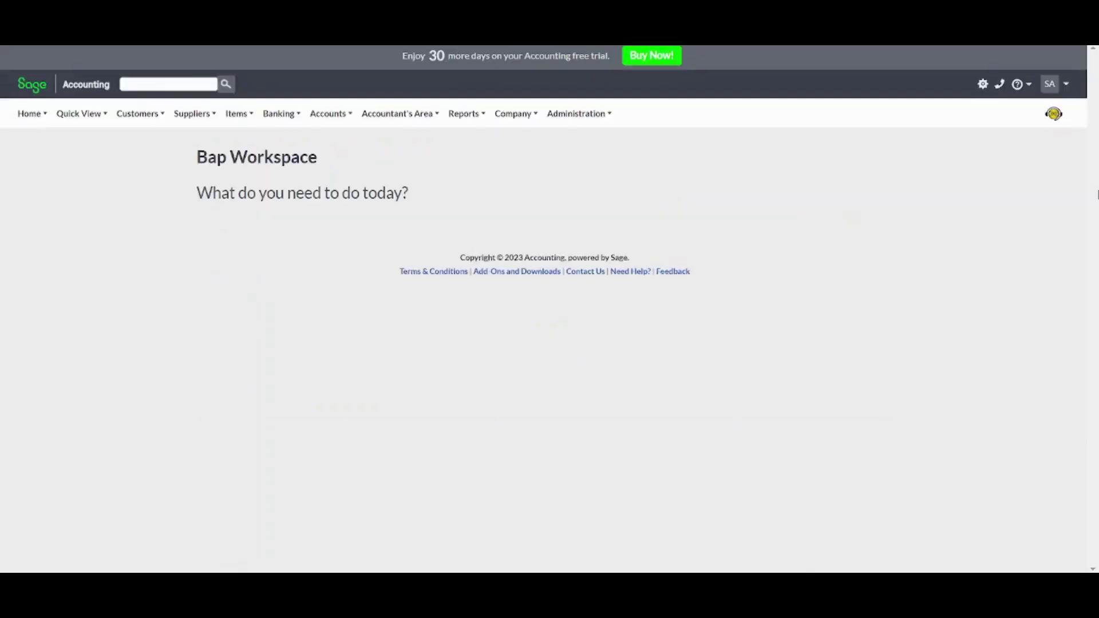
{"action": "scroll", "coordinate": [1040, 309], "scroll_direction": "down", "scroll_amount": 3}
{"action": "scroll", "coordinate": [647, 311], "scroll_direction": "down", "scroll_amount": 2}
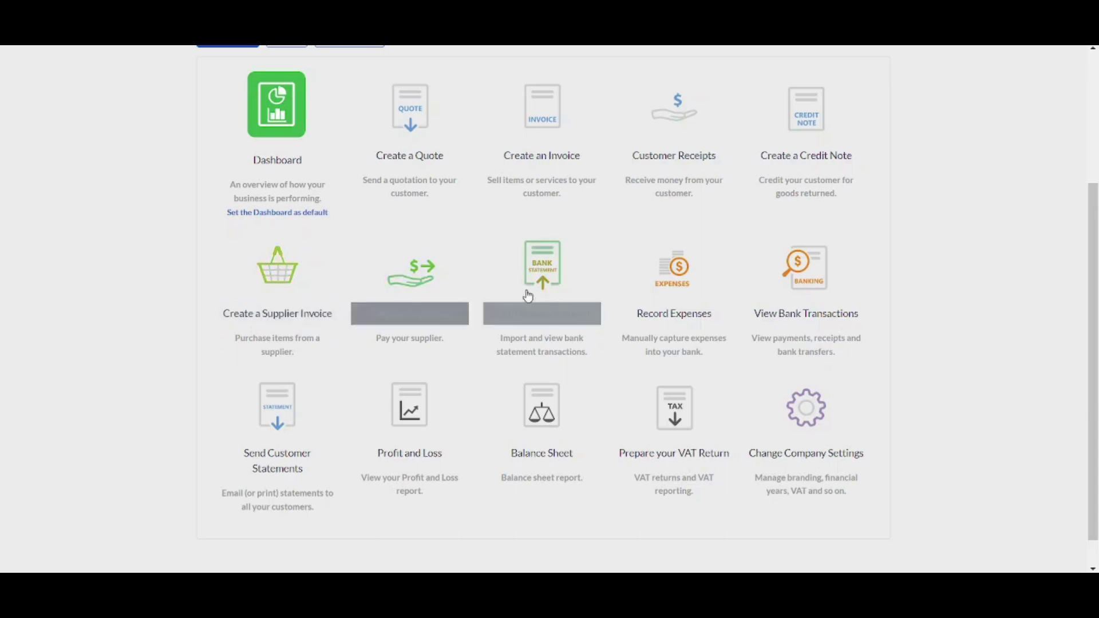
{"action": "scroll", "coordinate": [1093, 199], "scroll_direction": "up", "scroll_amount": 2}
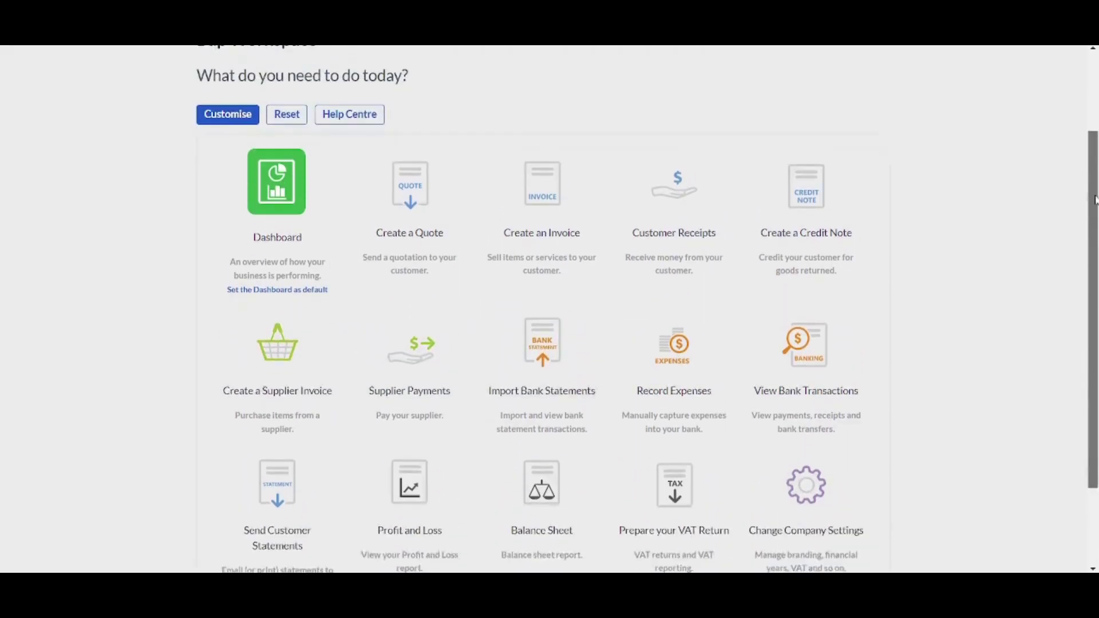
{"action": "left_click_drag", "start_coordinate": [1094, 199], "coordinate": [1097, 213]}
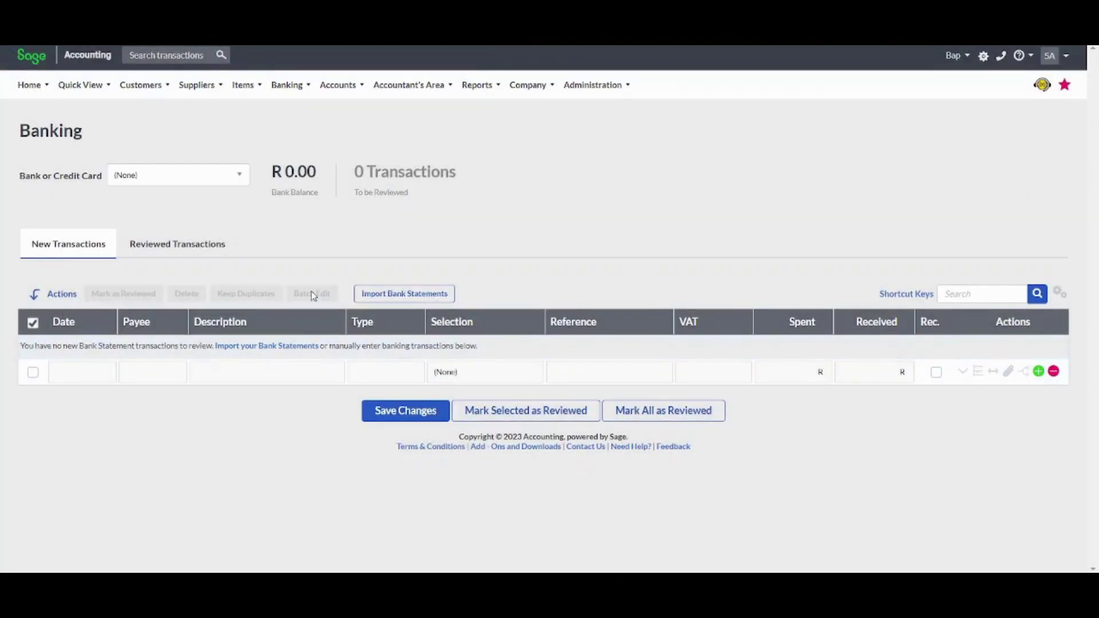
{"action": "left_click", "coordinate": [198, 254]}
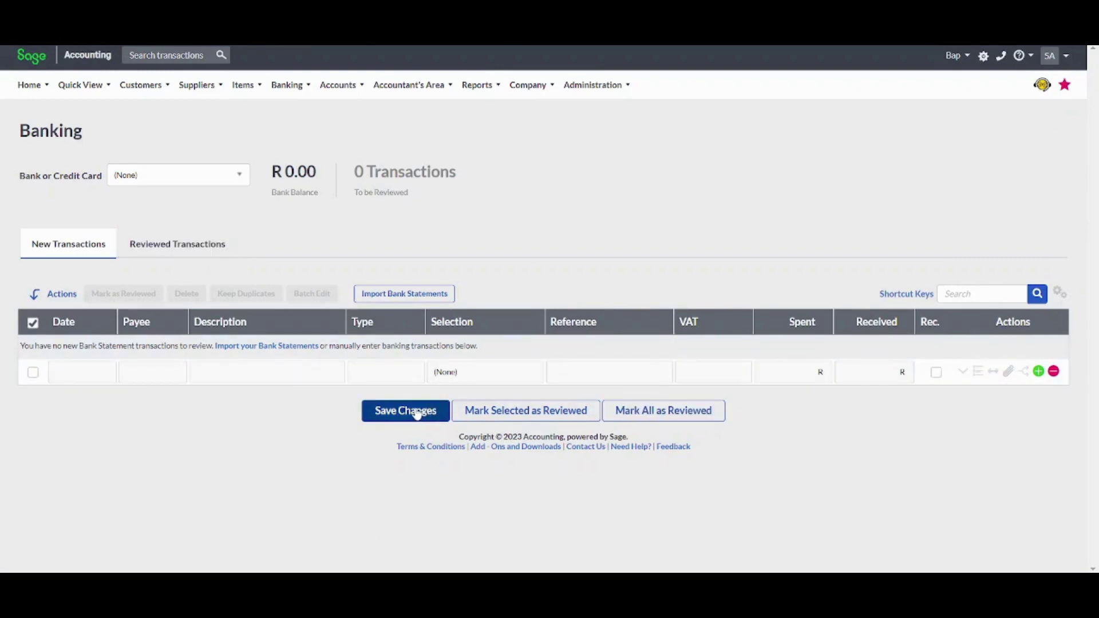
{"action": "left_click", "coordinate": [166, 176]}
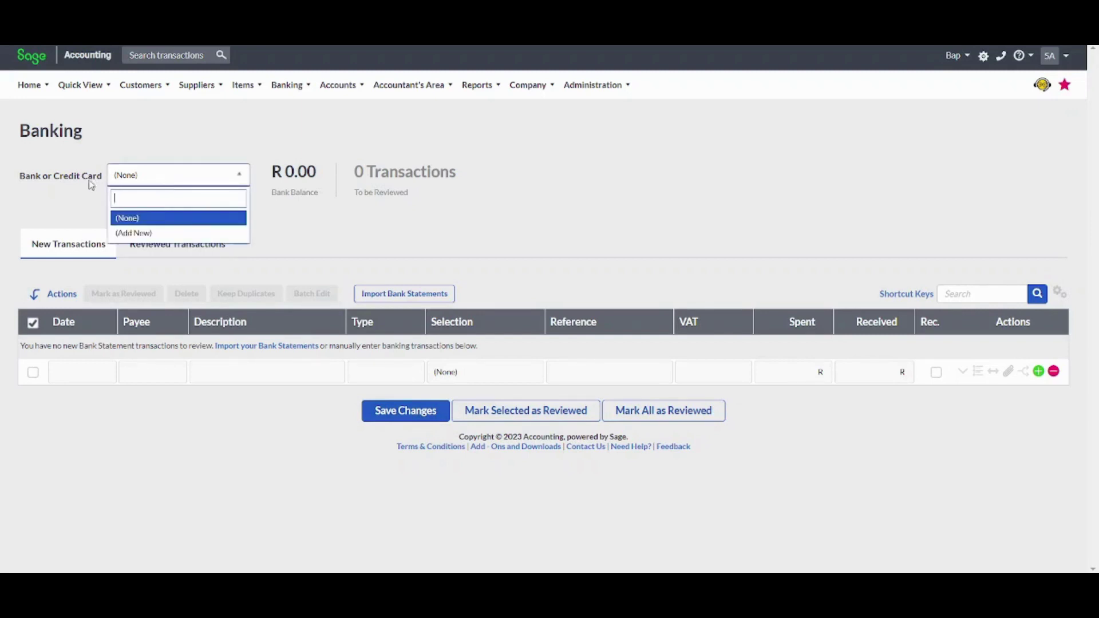
{"action": "left_click", "coordinate": [120, 146]}
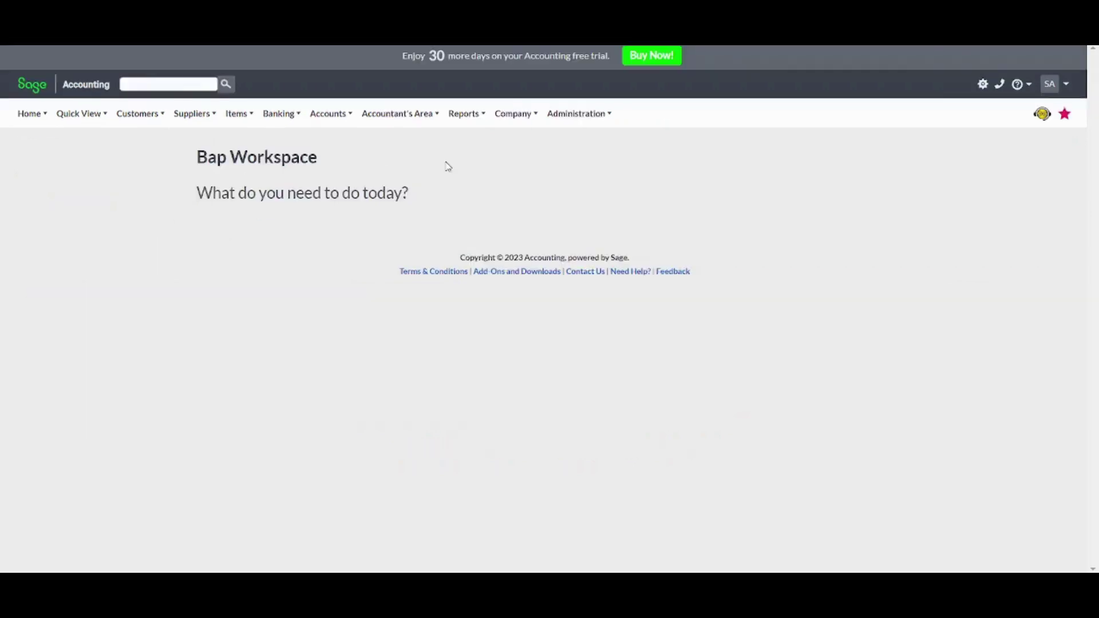
{"action": "scroll", "coordinate": [446, 167], "scroll_direction": "down", "scroll_amount": 3}
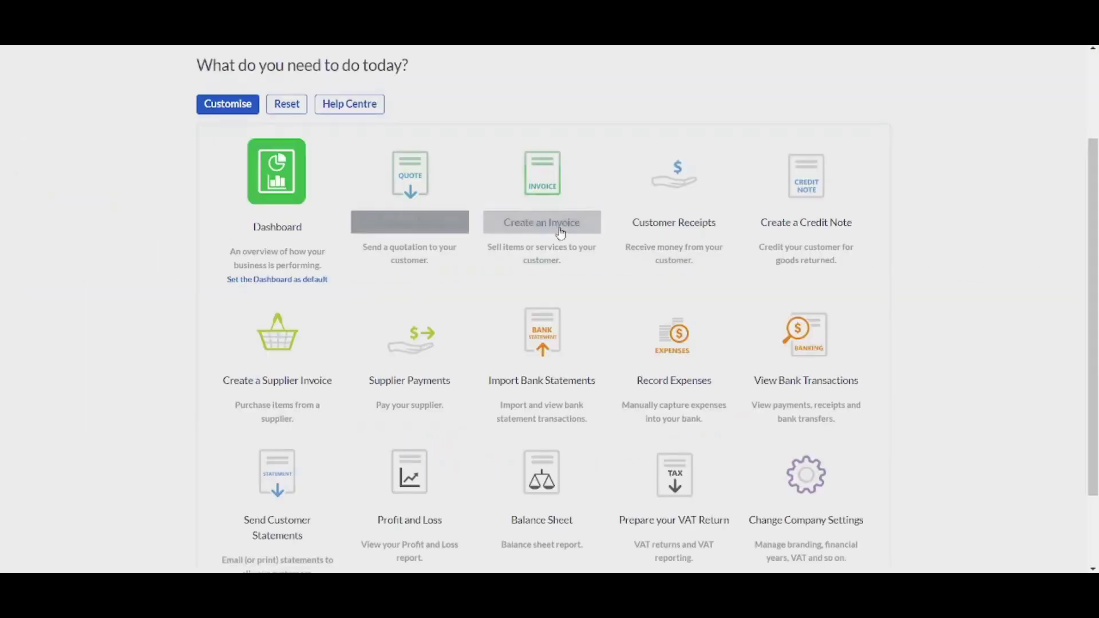
In Manage Bank Feeds, choose Sage Bank Feeds, accept the terms, and reach the bank search
{"action": "scroll", "coordinate": [641, 87], "scroll_direction": "up", "scroll_amount": 3}
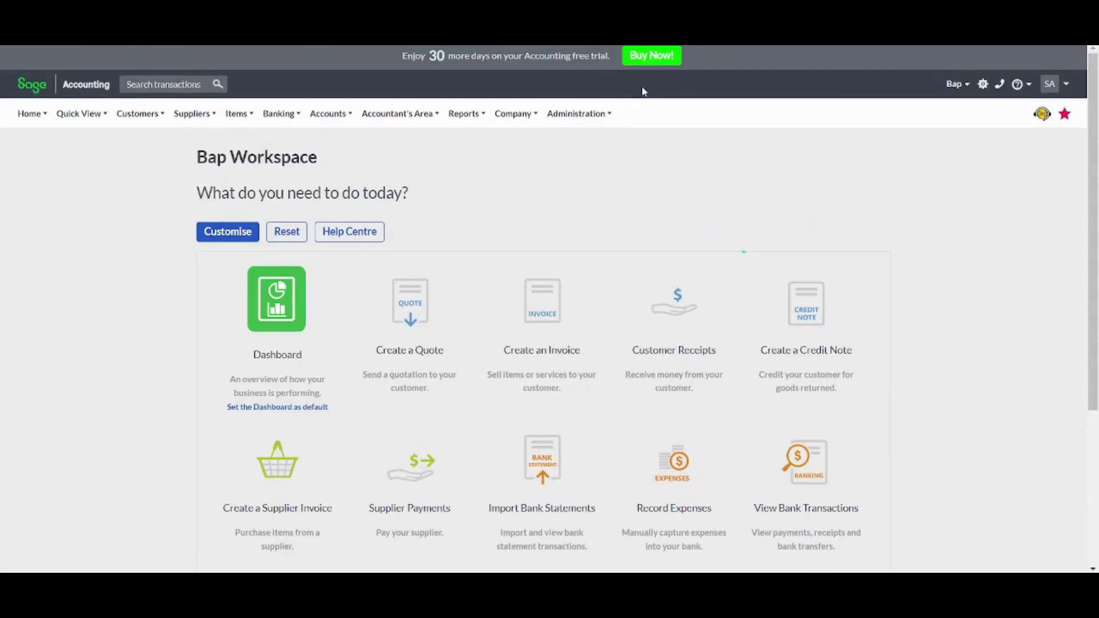
{"action": "left_click", "coordinate": [281, 113]}
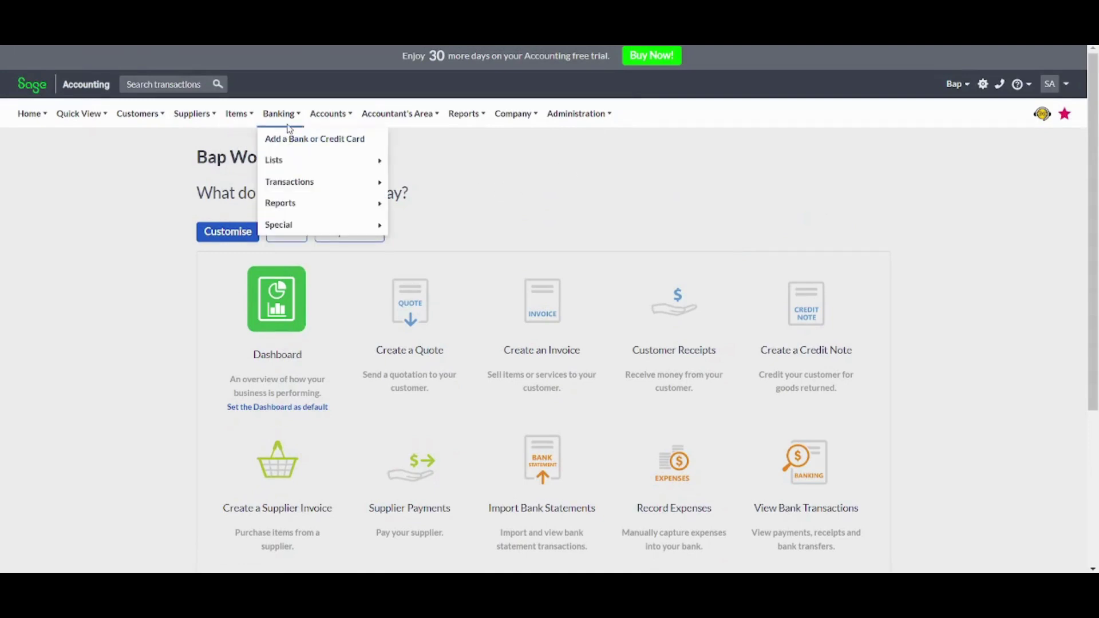
{"action": "mouse_move", "coordinate": [323, 183]}
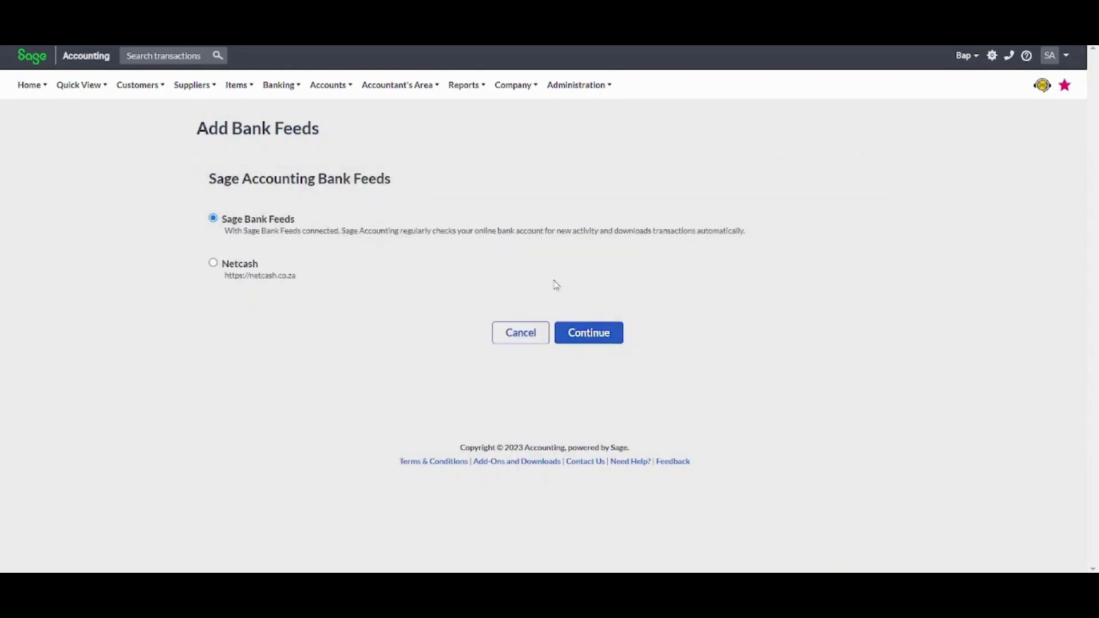
{"action": "left_click", "coordinate": [609, 333]}
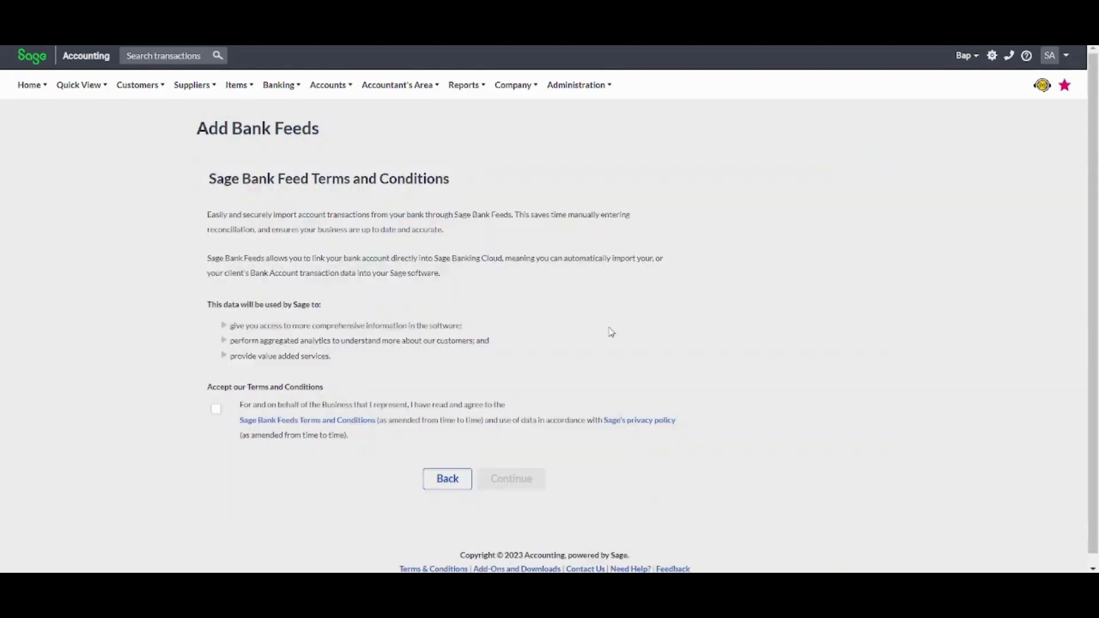
{"action": "left_click", "coordinate": [215, 409]}
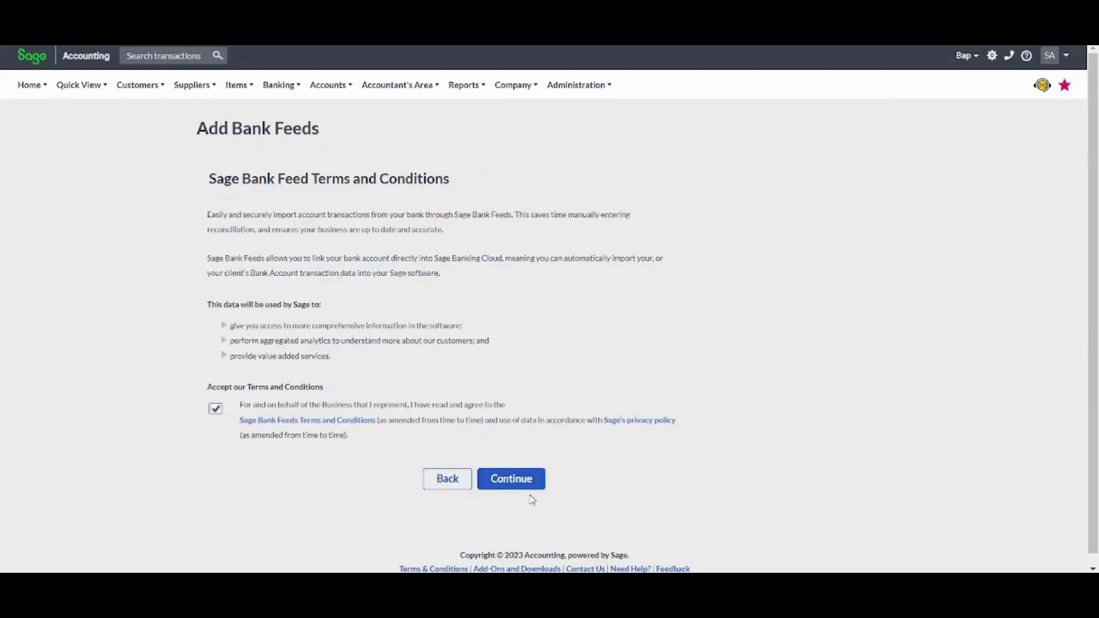
{"action": "left_click", "coordinate": [537, 485]}
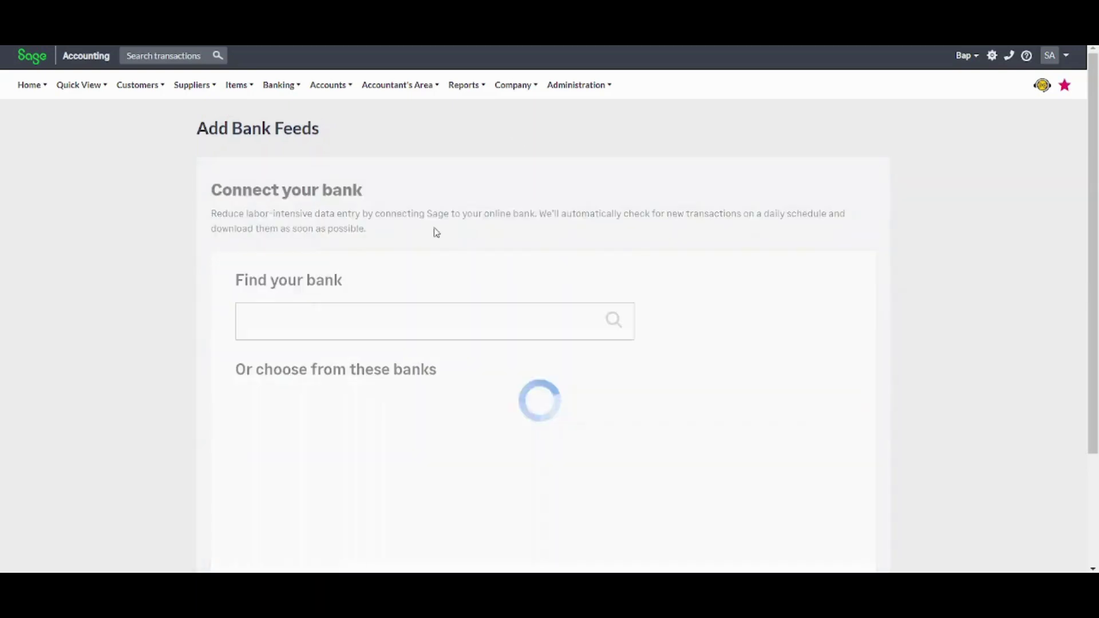
{"action": "left_click", "coordinate": [363, 311]}
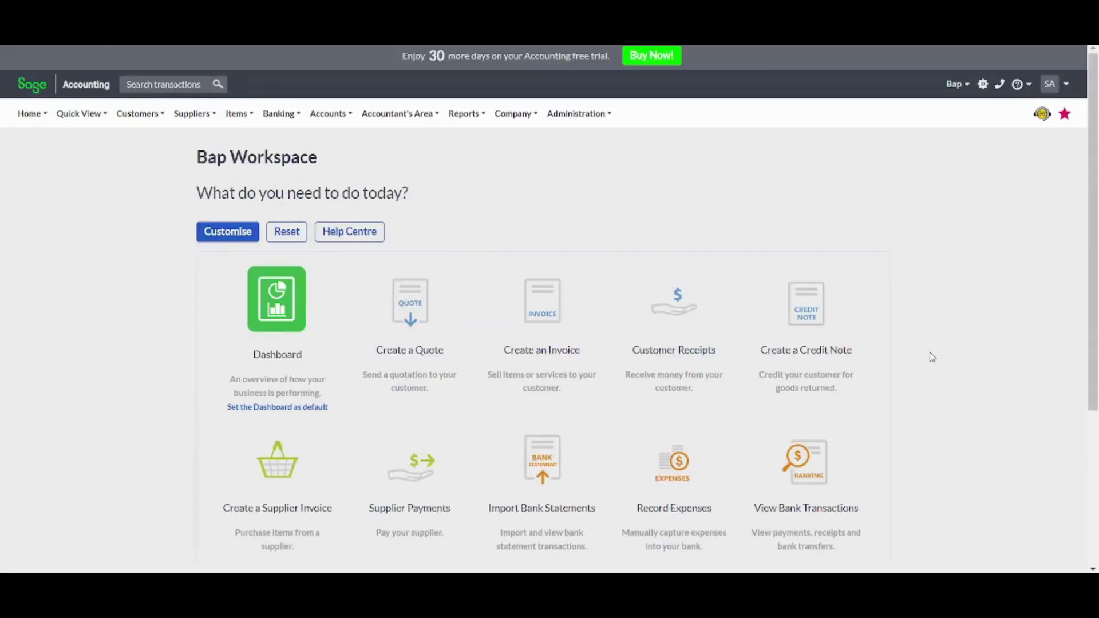
{"action": "scroll", "coordinate": [1095, 338], "scroll_direction": "down", "scroll_amount": 2}
{"action": "scroll", "coordinate": [1096, 337], "scroll_direction": "down", "scroll_amount": 3}
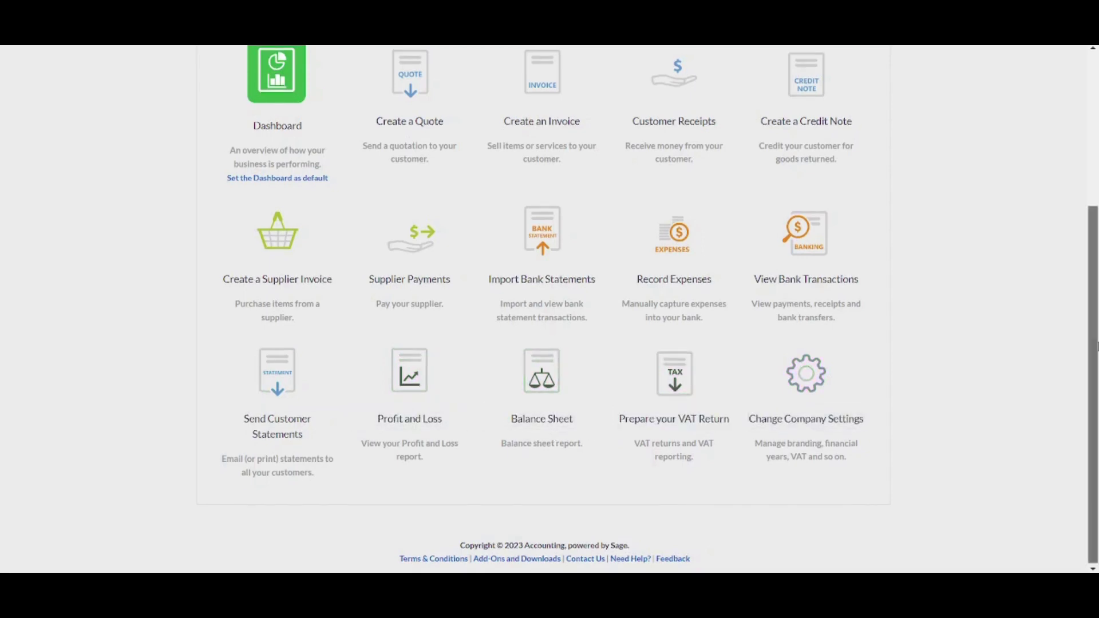
{"action": "left_click", "coordinate": [1093, 97]}
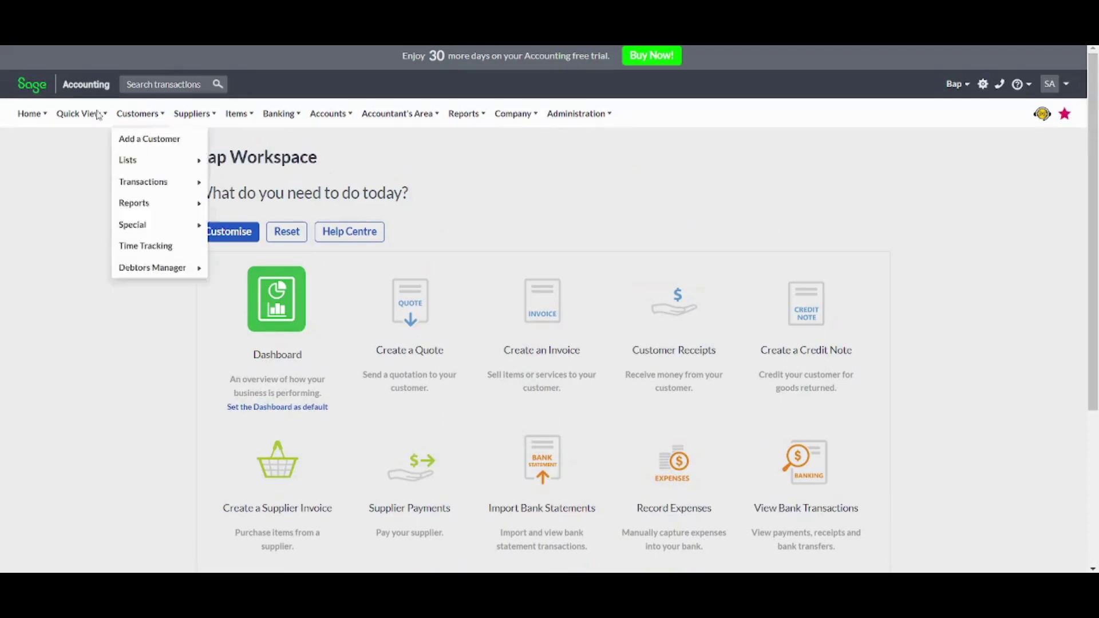
{"action": "mouse_move", "coordinate": [91, 115]}
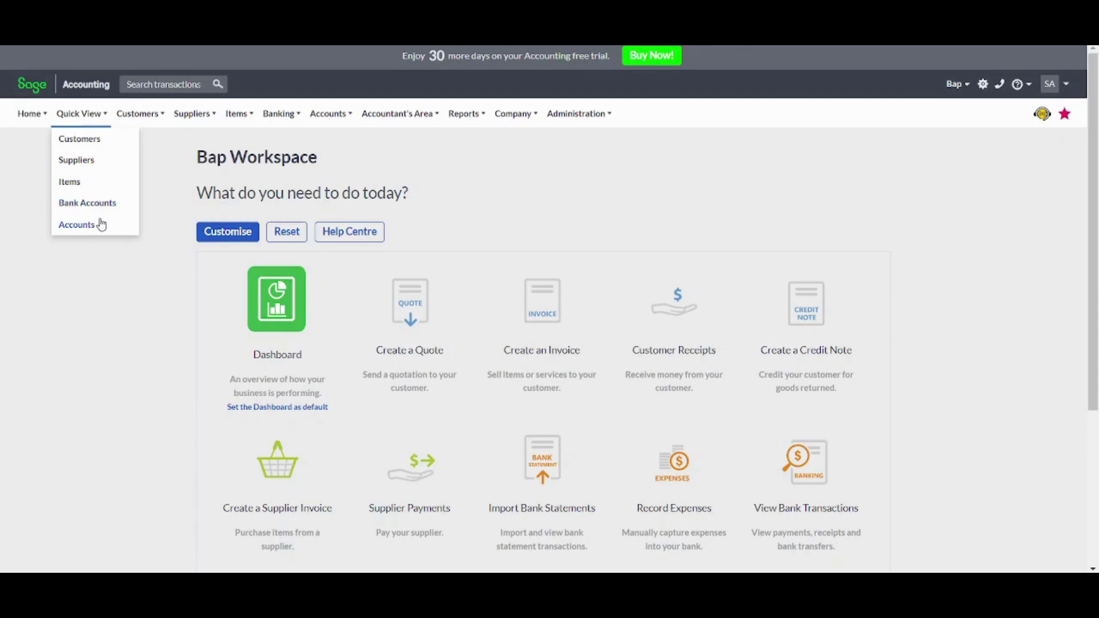
{"action": "mouse_move", "coordinate": [160, 122]}
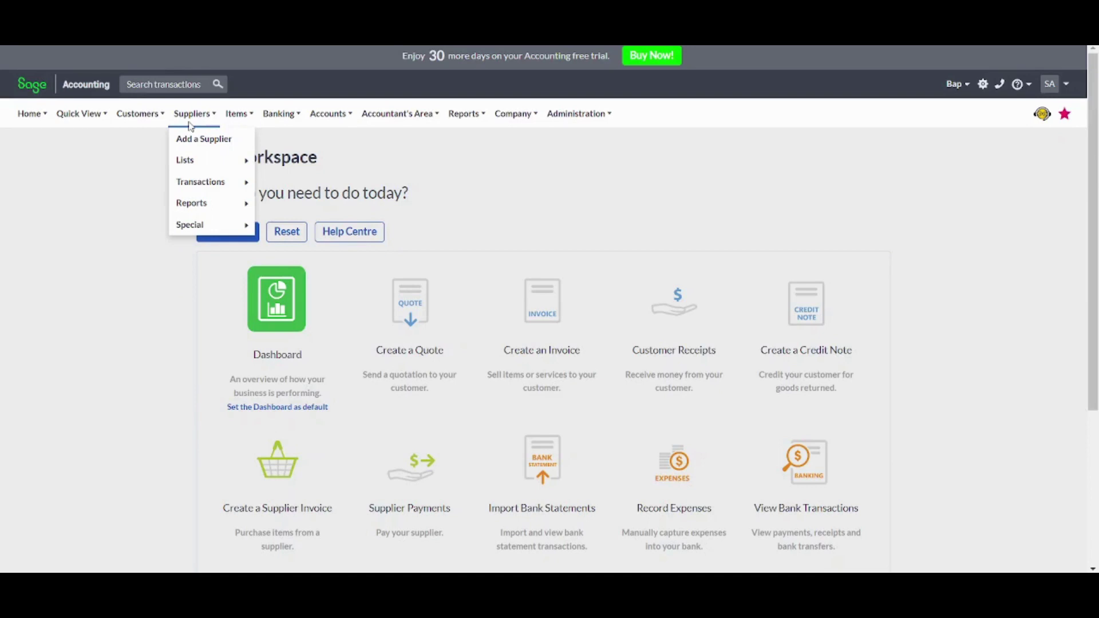
{"action": "mouse_move", "coordinate": [282, 120]}
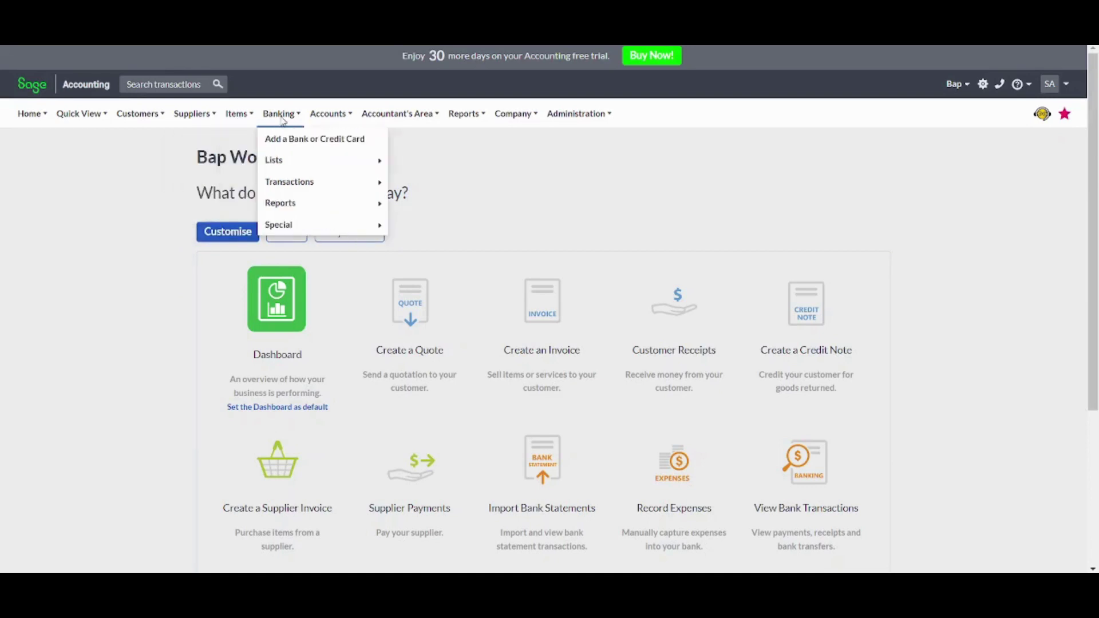
{"action": "mouse_move", "coordinate": [330, 123]}
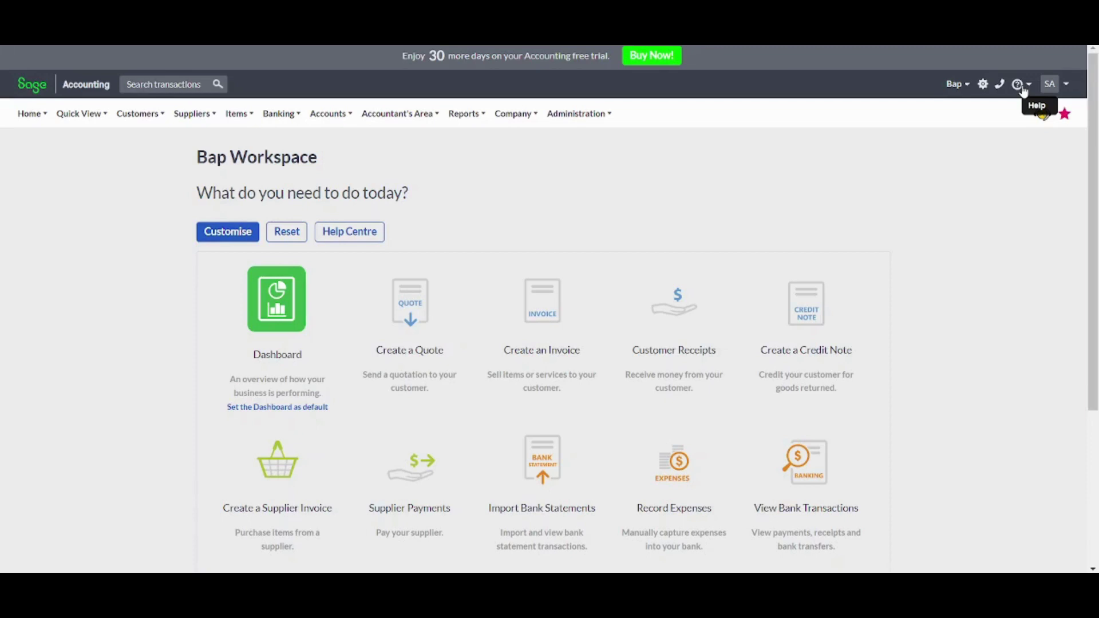
Open the SA user dropdown showing My Profile and Logout
{"action": "left_click", "coordinate": [1068, 86]}
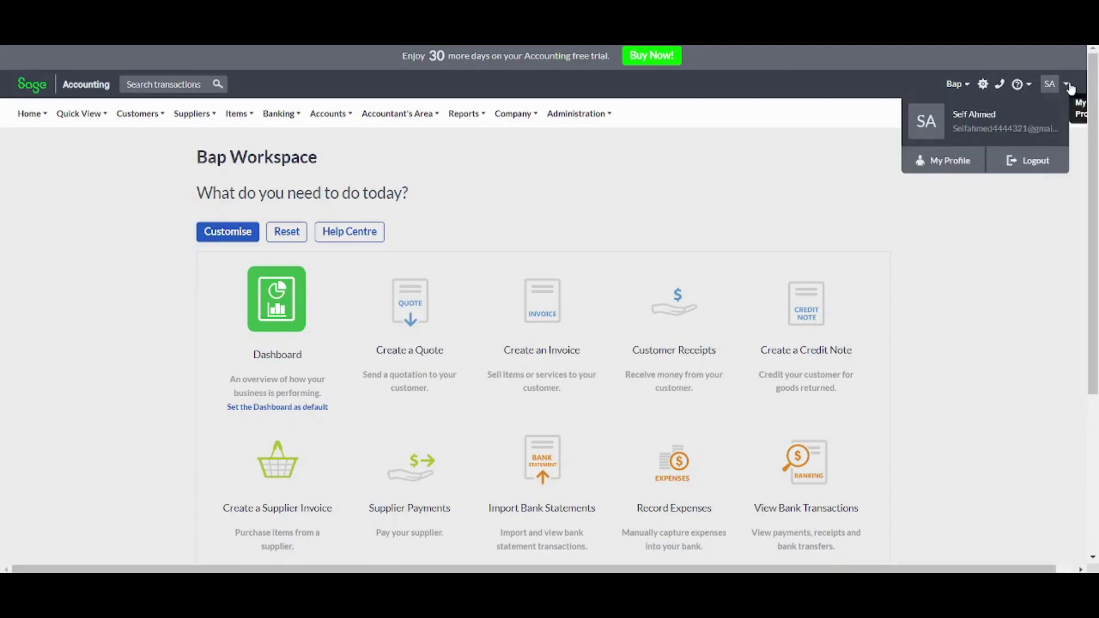